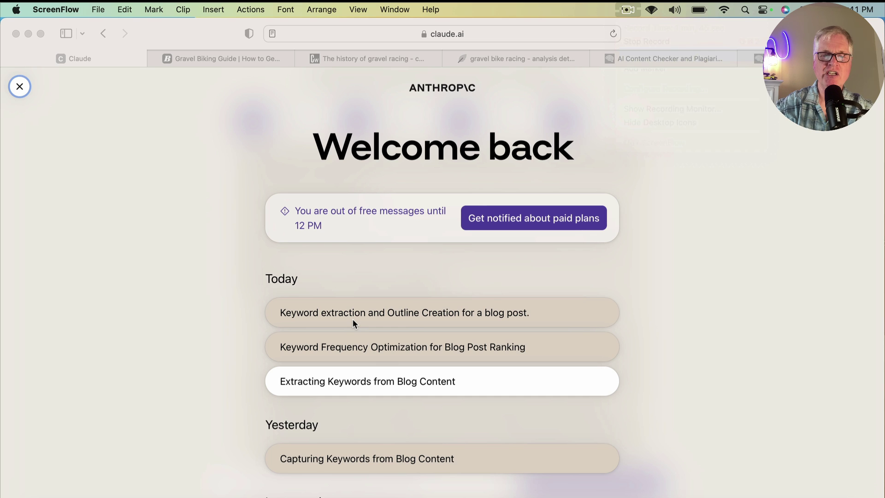
# Open Claude's 'Keyword extraction and Outline Creation for a blog post' conversation from Today's list.
pyautogui.click(443, 317)
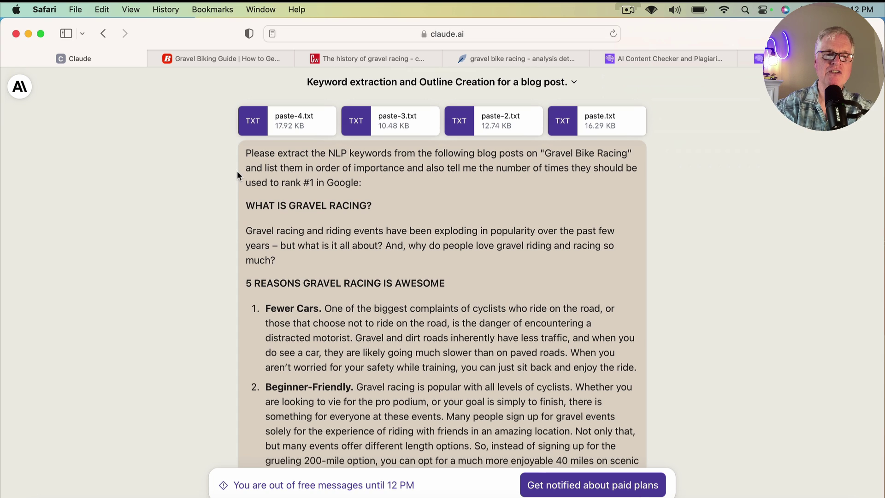
# Bring up the Gravel Biking Guide article and scroll back to its top.
pyautogui.click(213, 57)
pyautogui.scroll(15, 454, 174)
pyautogui.scroll(20, 456, 174)
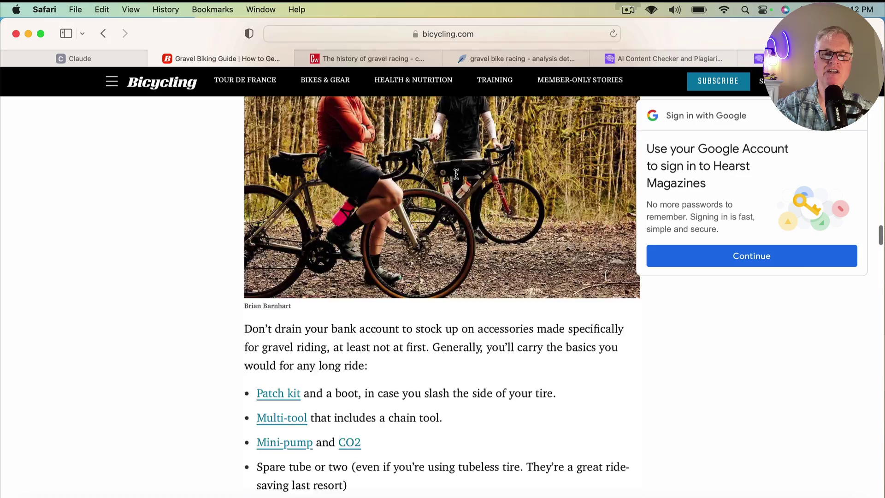
pyautogui.scroll(8, 456, 173)
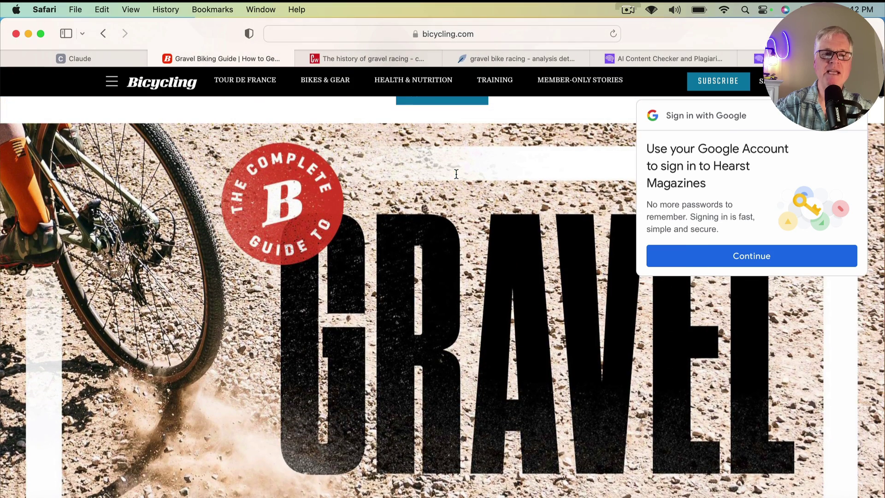
pyautogui.scroll(2, 456, 177)
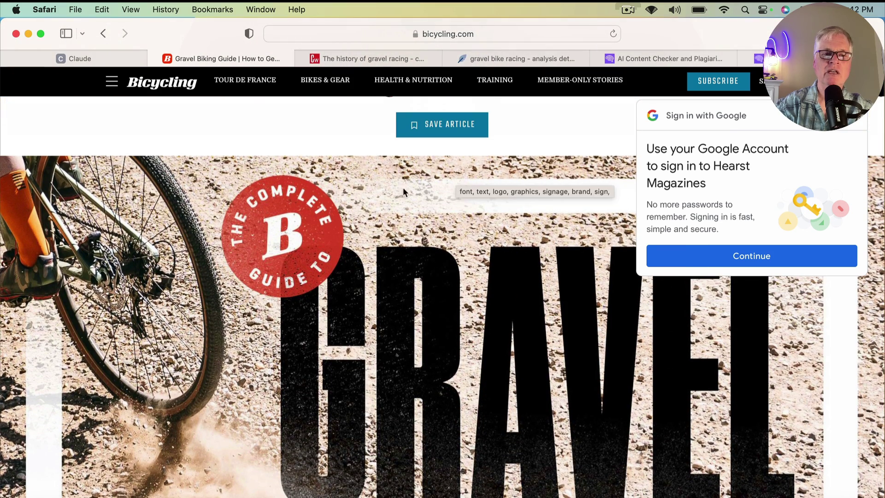
pyautogui.scroll(5, 346, 170)
pyautogui.scroll(5, 346, 170)
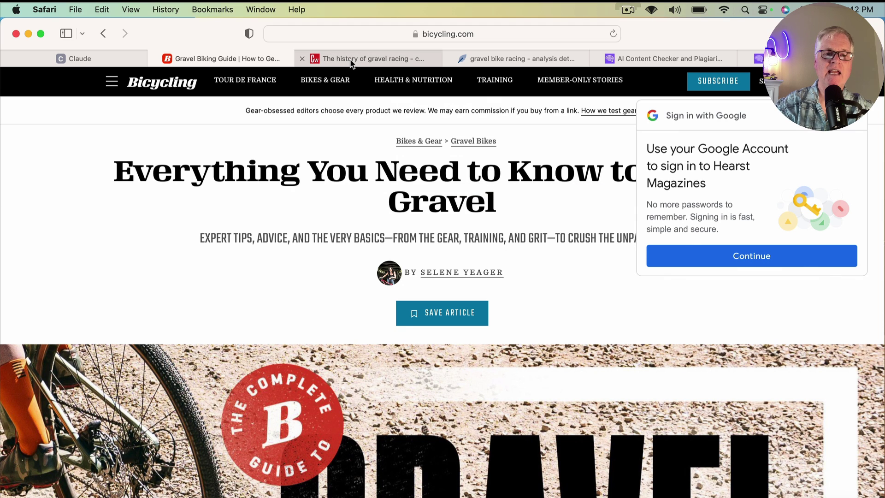
# Select the Cycling Weekly 'history of gravel racing' article text from its headline down.
pyautogui.moveTo(351, 63)
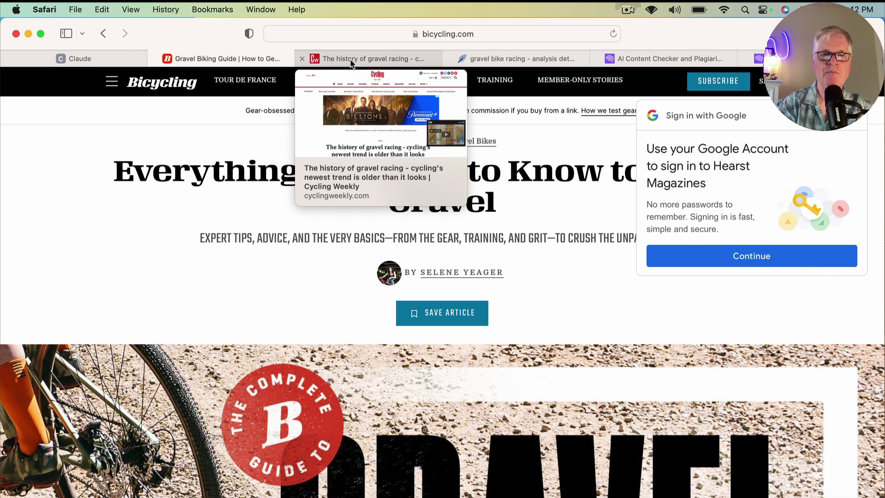
pyautogui.click(351, 63)
pyautogui.scroll(-6, 249, 188)
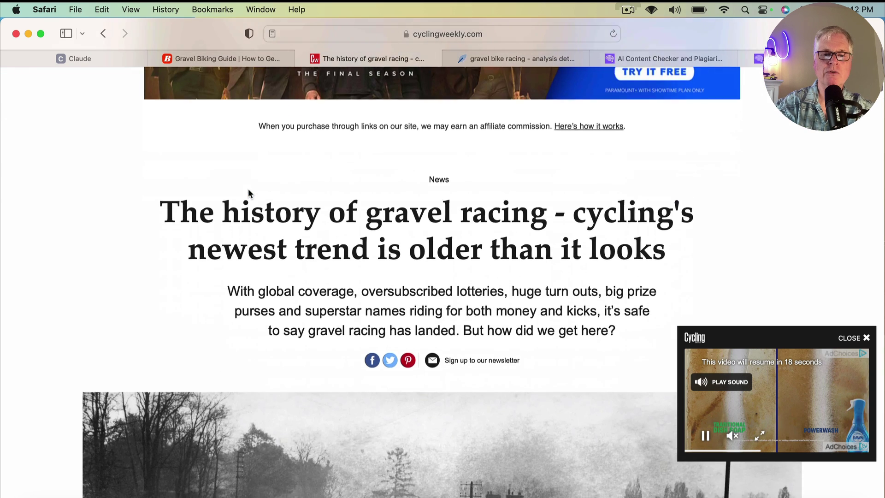
pyautogui.scroll(-2, 247, 188)
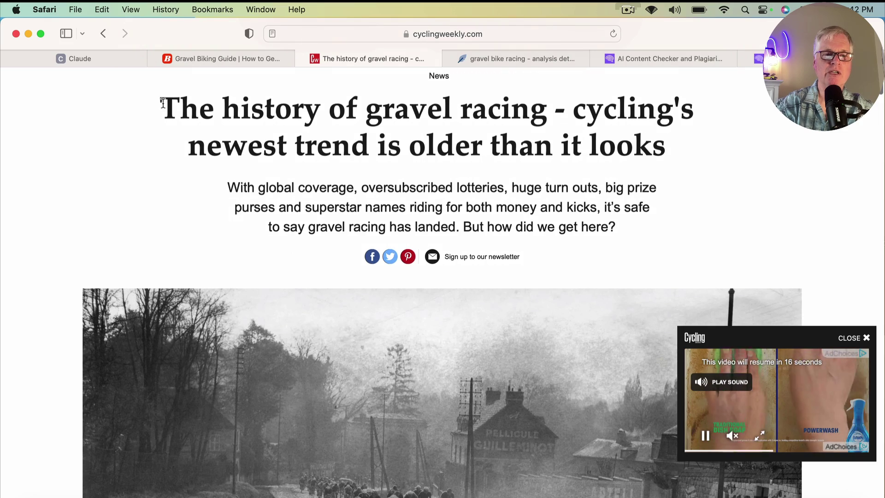
pyautogui.moveTo(162, 103); pyautogui.dragTo(491, 185)
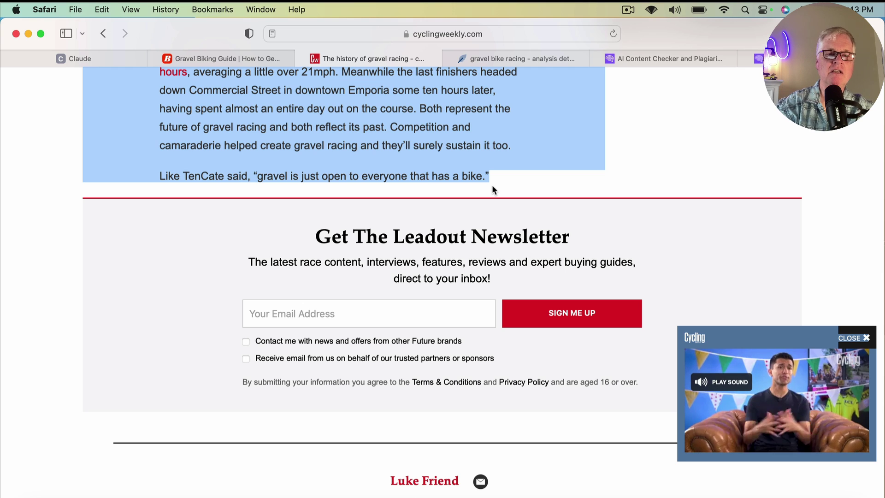
# Return to the Claude keyword conversation and highlight the opening request to extract NLP keywords.
pyautogui.click(129, 62)
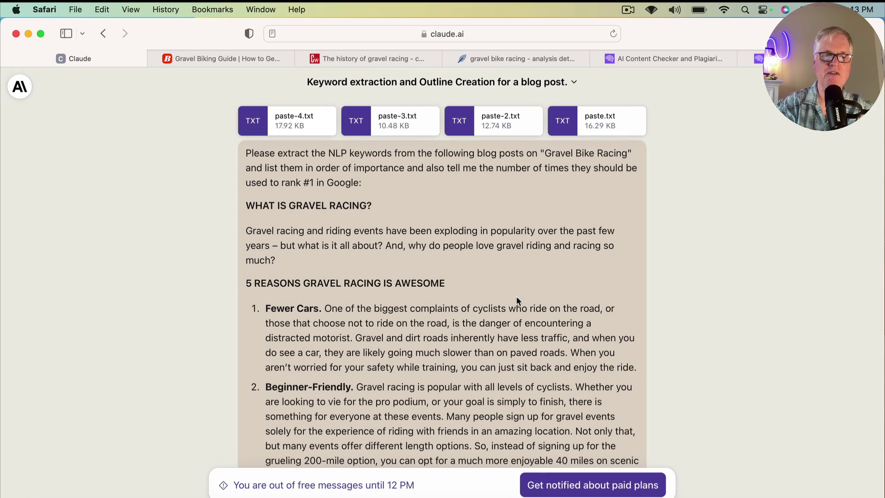
pyautogui.scroll(-10, 528, 324)
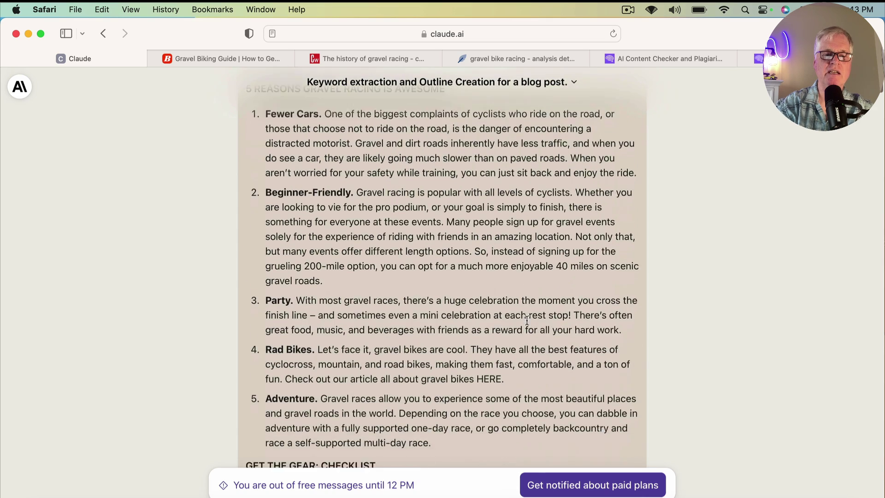
pyautogui.scroll(-6, 527, 320)
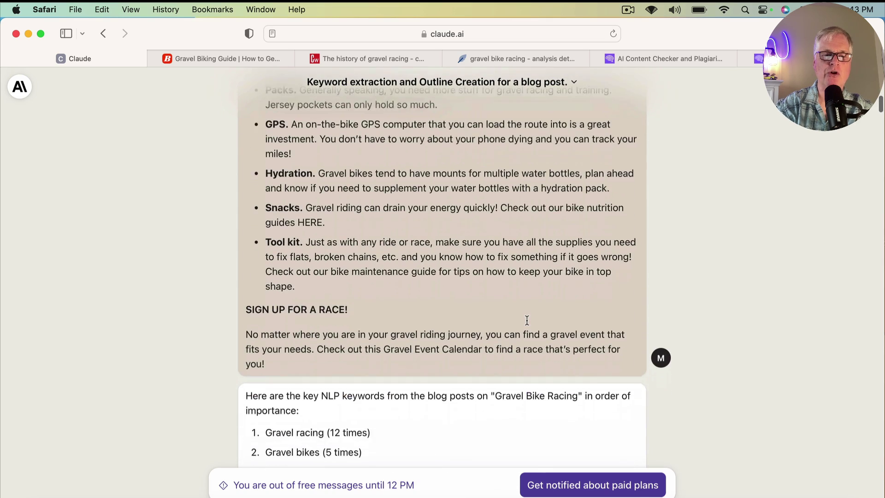
pyautogui.scroll(10, 527, 320)
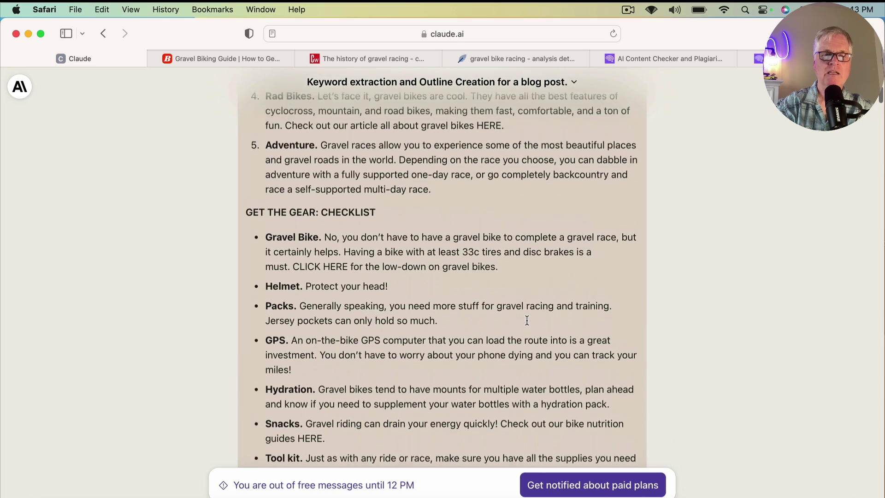
pyautogui.scroll(8, 527, 319)
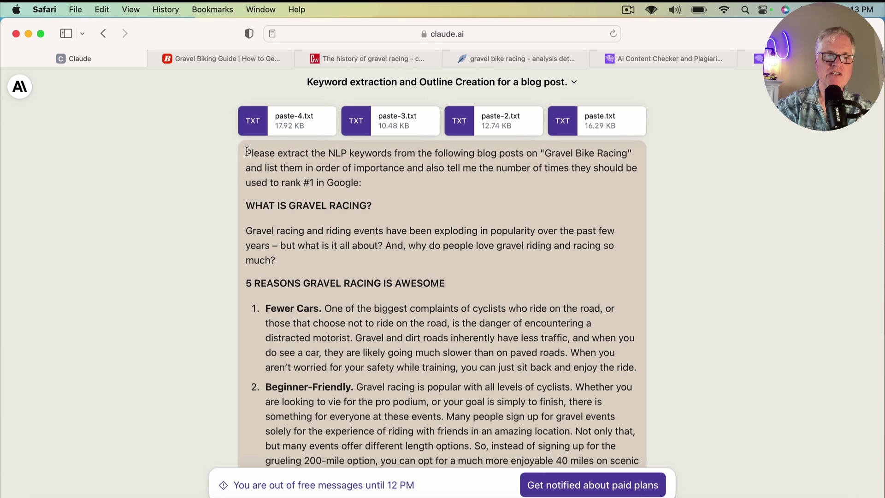
pyautogui.moveTo(246, 153); pyautogui.dragTo(371, 181)
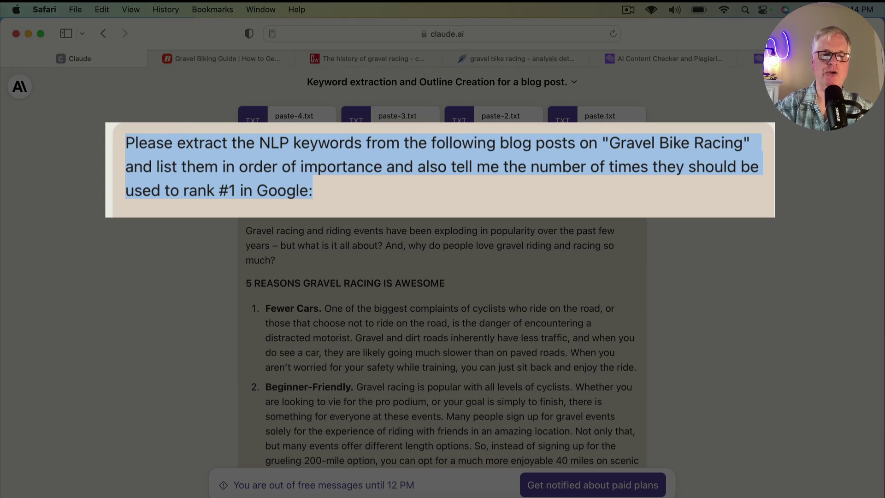
pyautogui.scroll(-6, 462, 206)
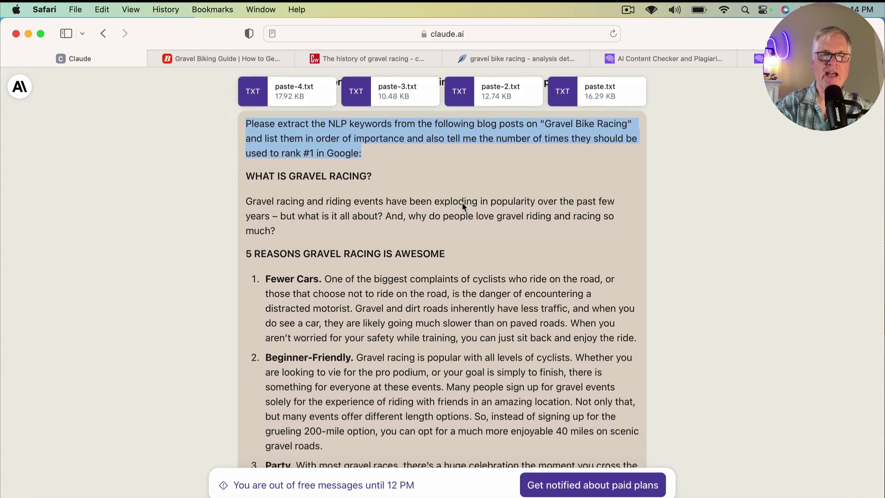
pyautogui.scroll(-10, 462, 207)
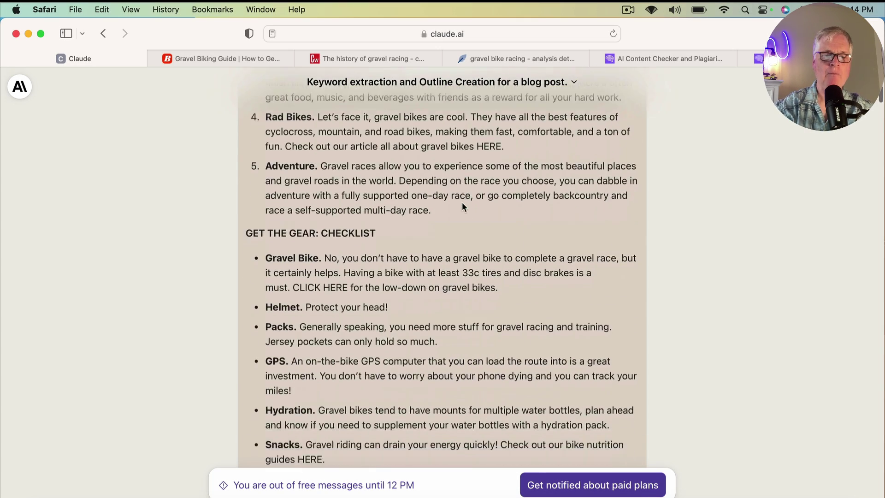
pyautogui.scroll(-5, 462, 203)
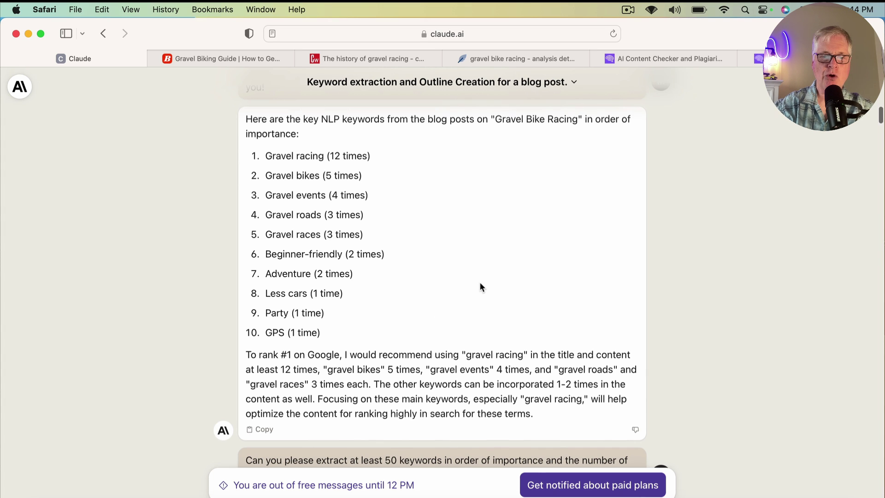
pyautogui.scroll(-5, 479, 282)
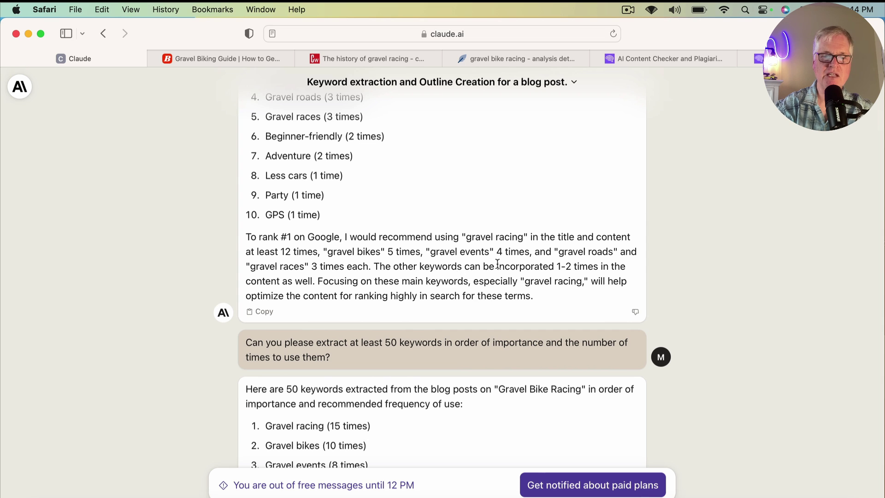
pyautogui.scroll(-5, 497, 268)
pyautogui.scroll(-2, 497, 267)
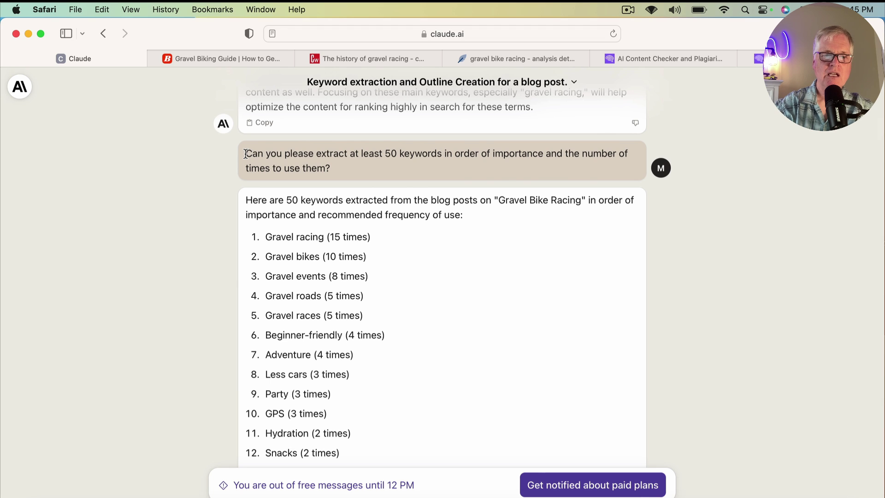
# Highlight the 'extract at least 50 keywords' request and scroll through the resulting keyword list.
pyautogui.moveTo(246, 153); pyautogui.dragTo(322, 169)
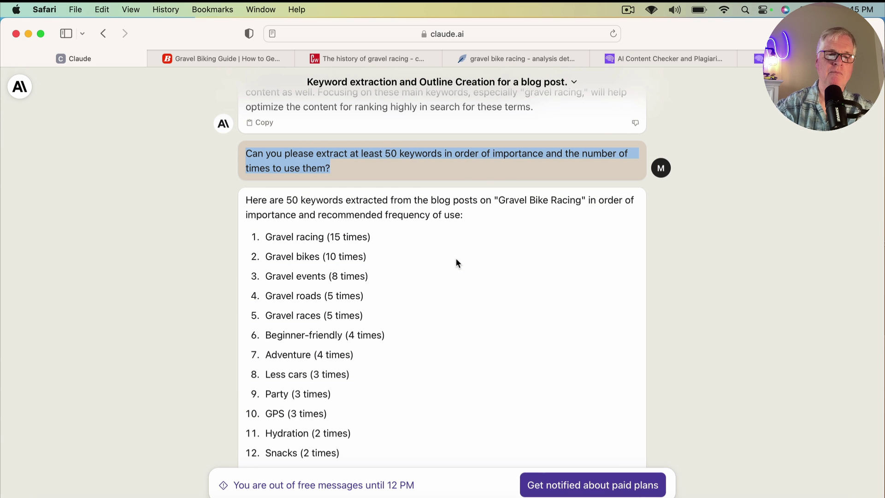
pyautogui.scroll(-4, 493, 269)
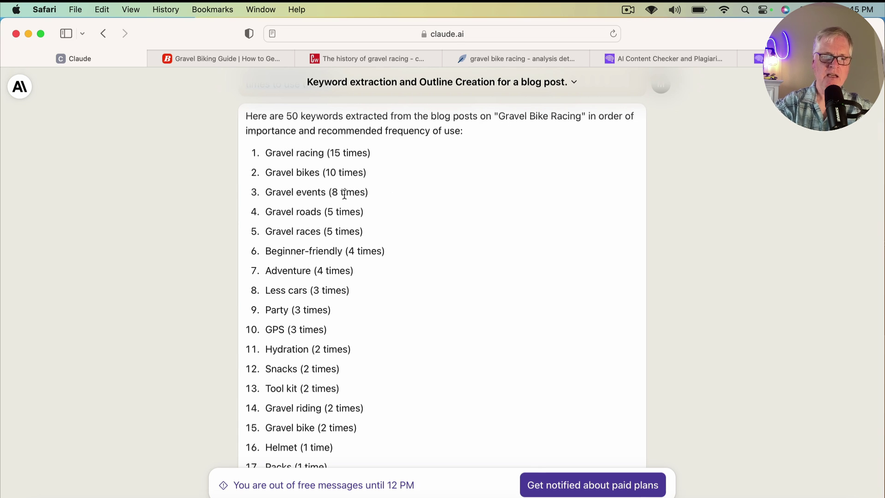
pyautogui.scroll(-3, 358, 226)
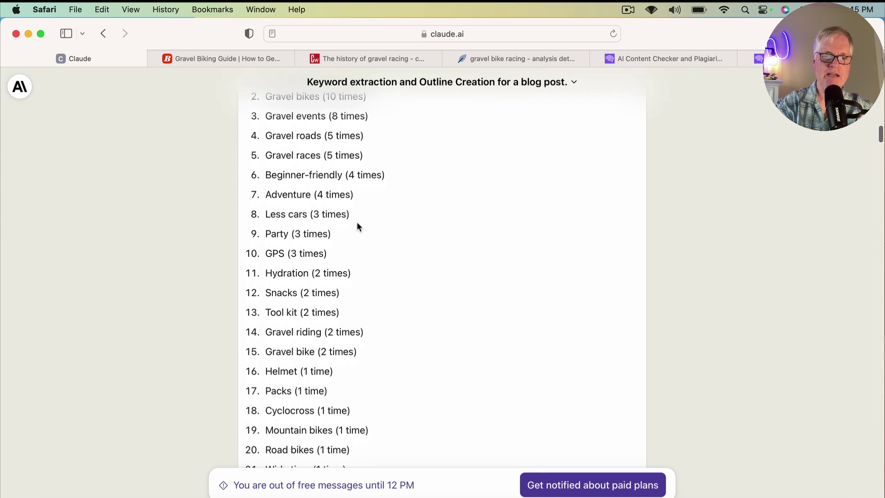
pyautogui.scroll(-15, 357, 226)
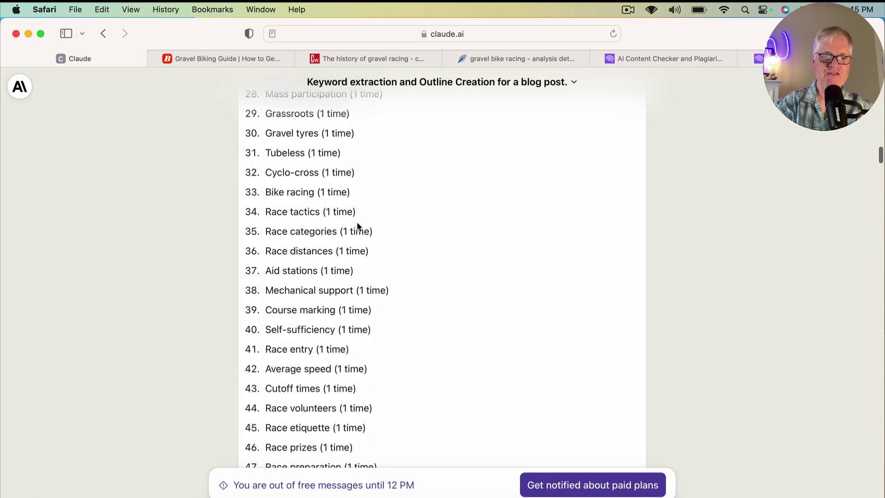
pyautogui.scroll(-7, 358, 226)
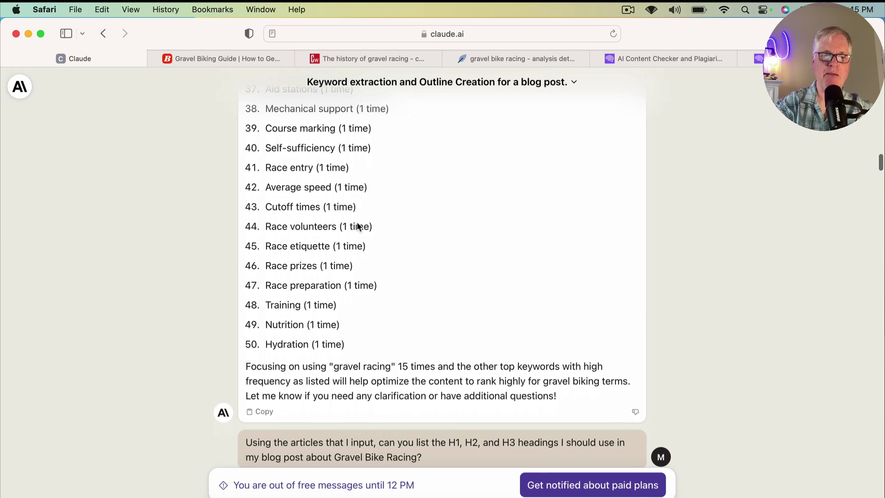
pyautogui.scroll(-8, 358, 226)
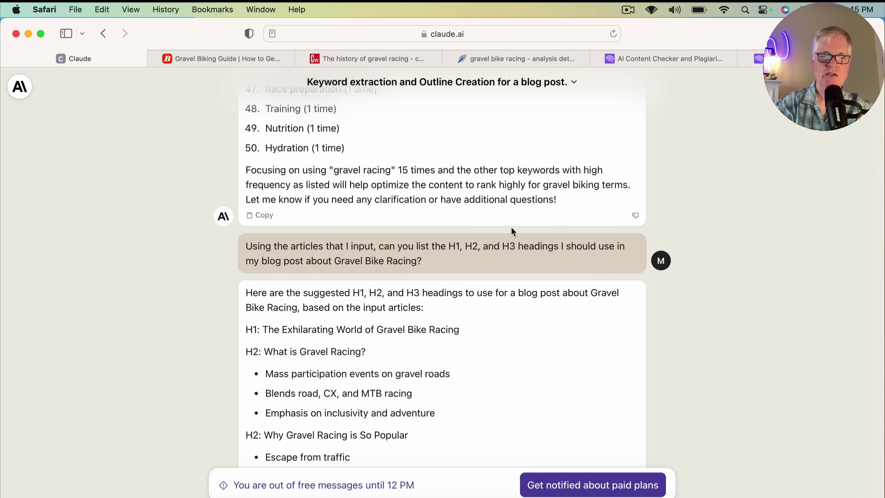
# Highlight the request asking for H1, H2 and H3 headings.
pyautogui.scroll(-5, 512, 229)
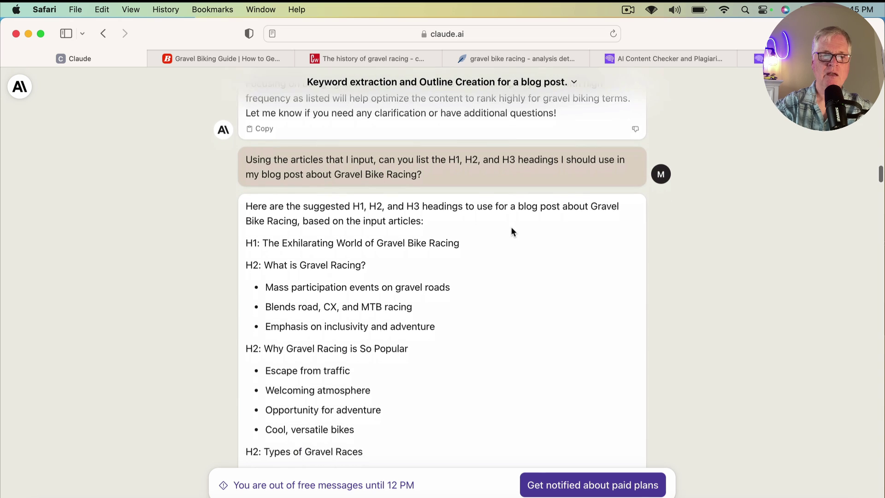
pyautogui.scroll(-1, 511, 229)
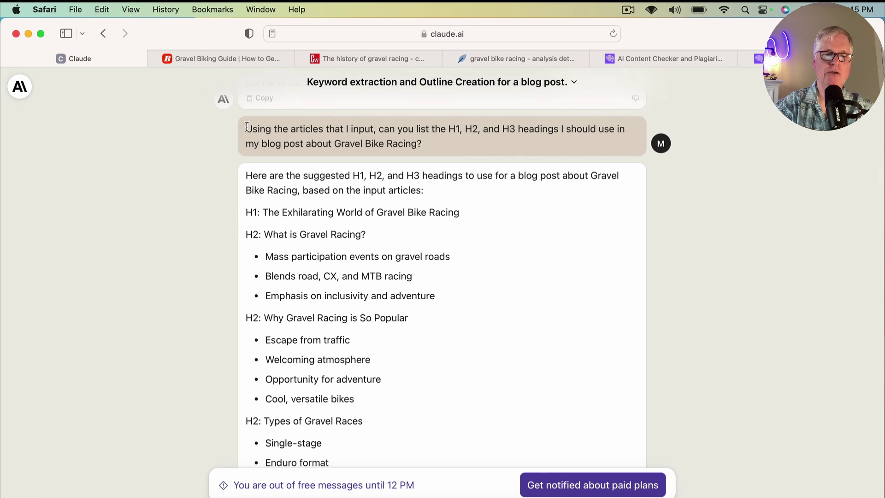
pyautogui.moveTo(246, 129); pyautogui.dragTo(427, 147)
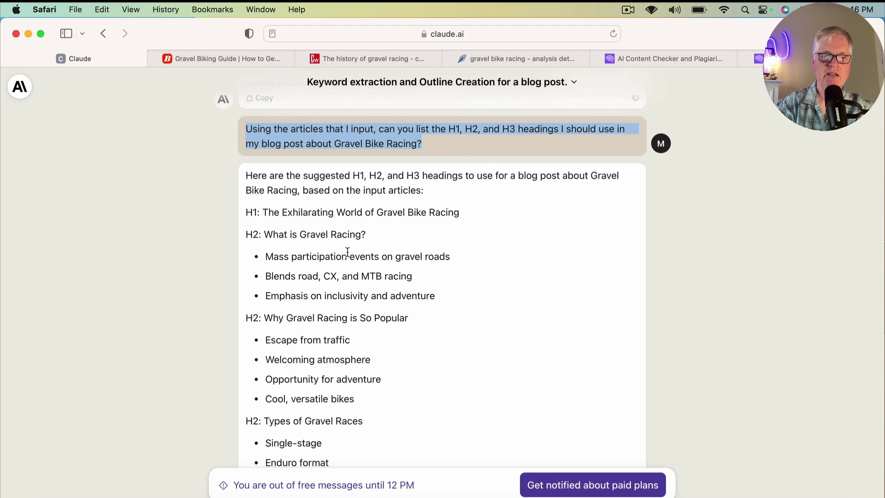
# Scroll through the suggested headings to the original-outline request and its reply.
pyautogui.scroll(-1, 414, 251)
pyautogui.scroll(-5, 414, 251)
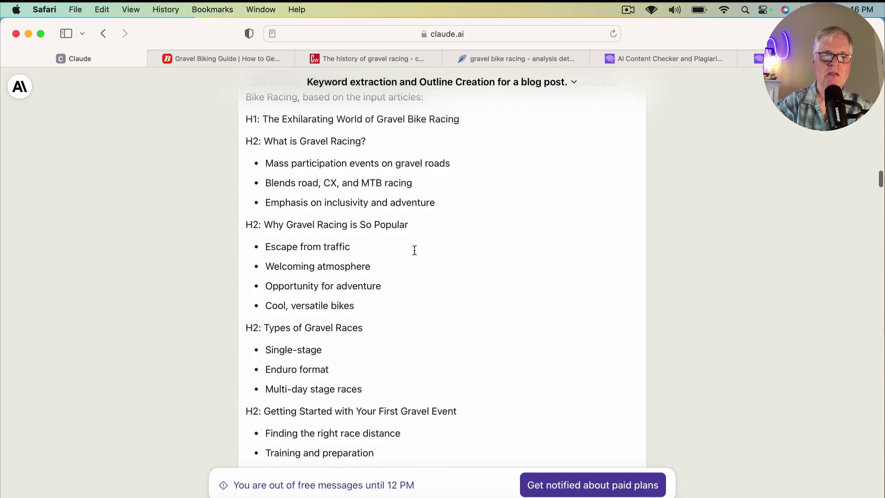
pyautogui.scroll(-3, 414, 254)
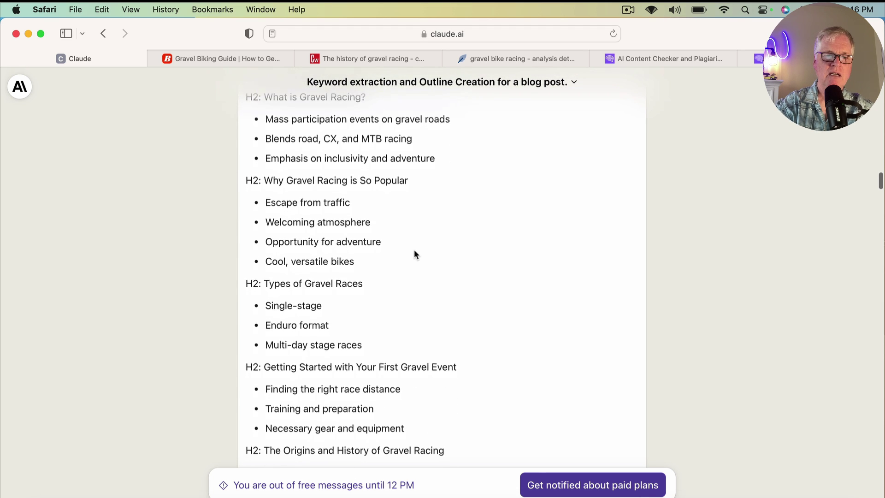
pyautogui.scroll(-3, 415, 254)
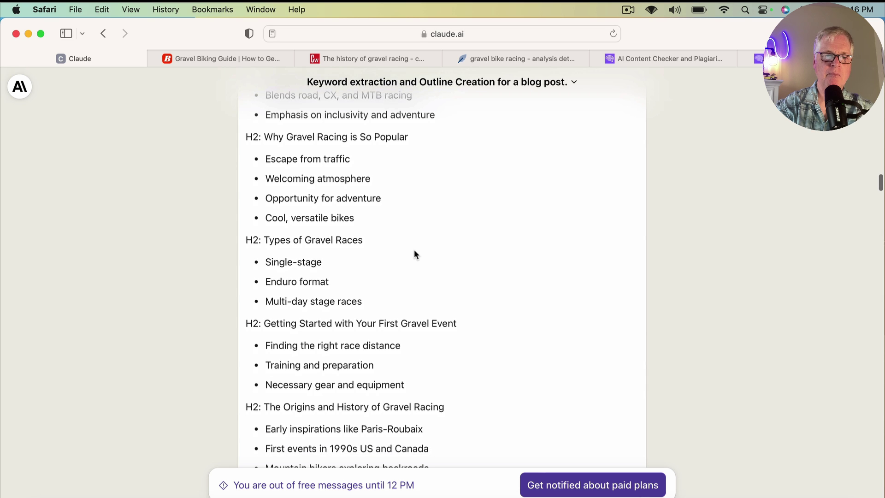
pyautogui.scroll(-5, 414, 251)
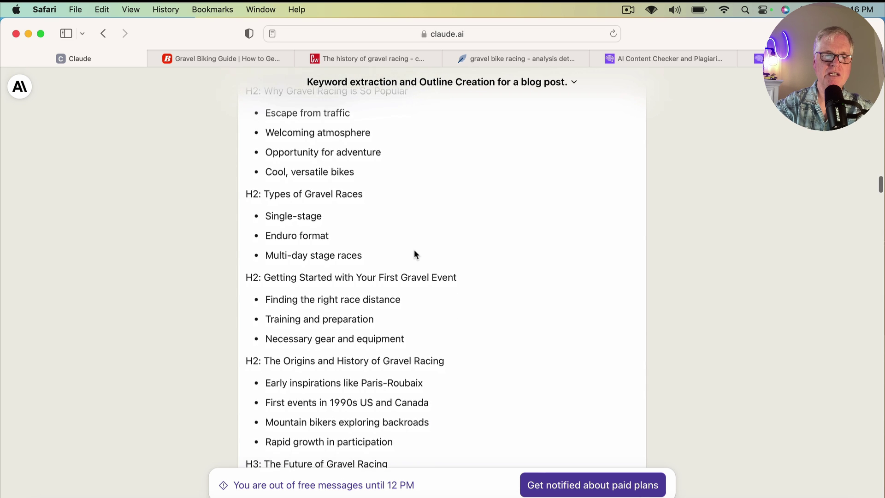
pyautogui.scroll(-20, 414, 254)
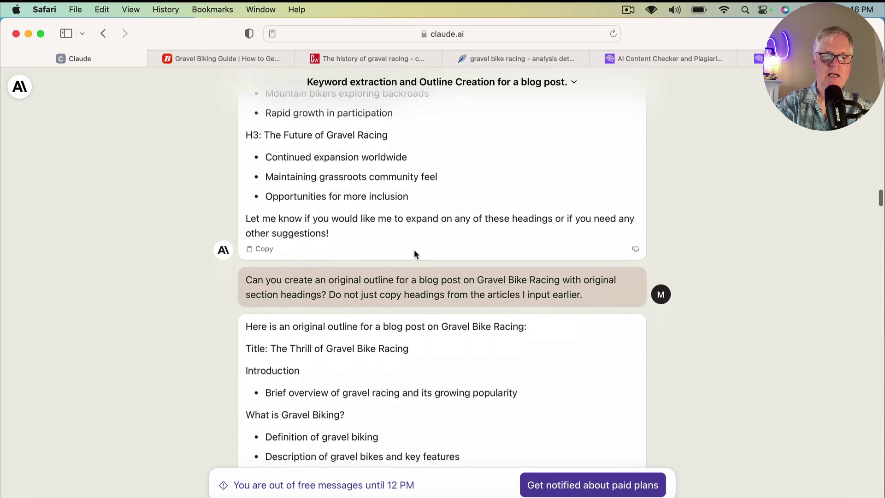
pyautogui.scroll(-6, 414, 251)
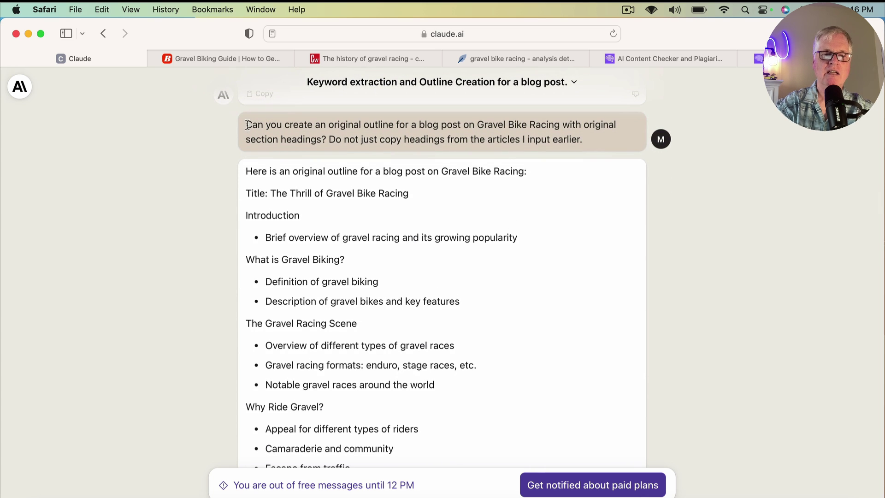
# Highlight the 'create an original outline' prompt and read the outline down to the 3000-word post request.
pyautogui.moveTo(248, 124); pyautogui.dragTo(555, 150)
pyautogui.scroll(10, 585, 184)
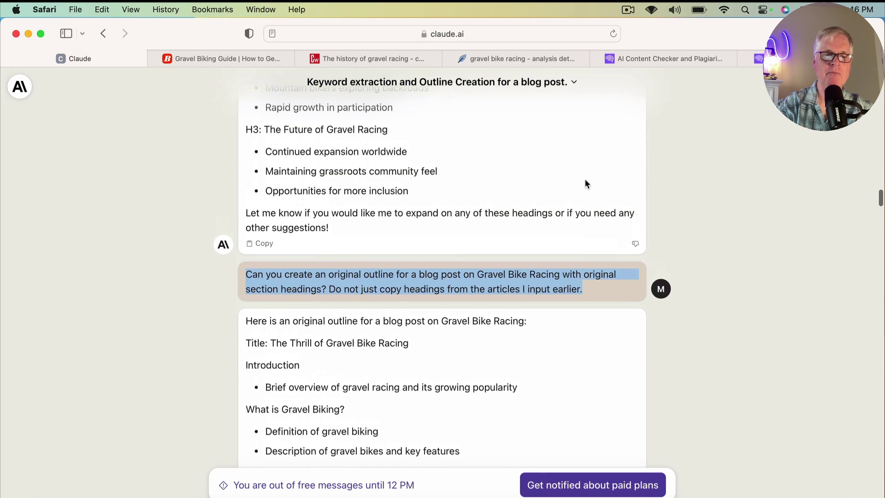
pyautogui.scroll(2, 585, 184)
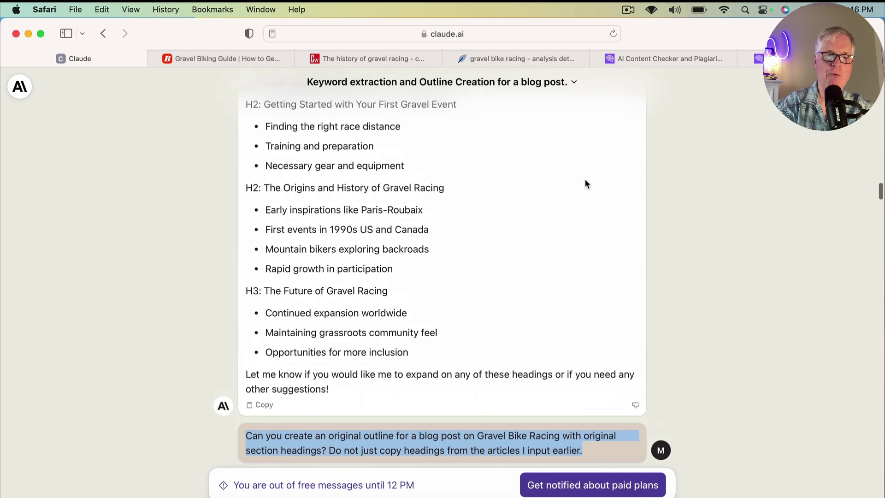
pyautogui.scroll(-8, 585, 183)
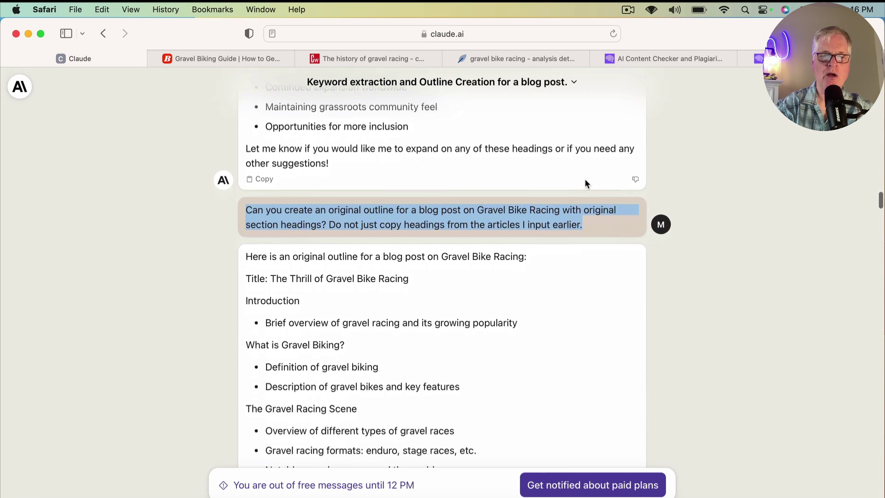
pyautogui.scroll(-2, 584, 183)
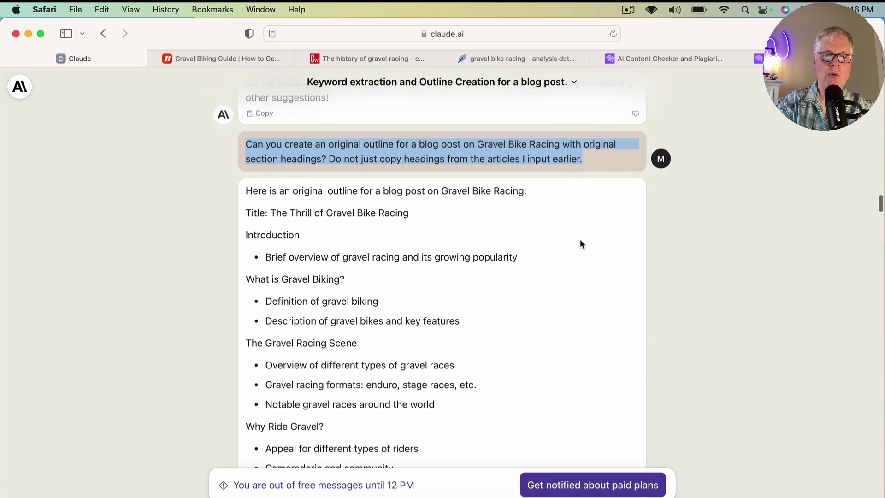
pyautogui.scroll(-3, 580, 245)
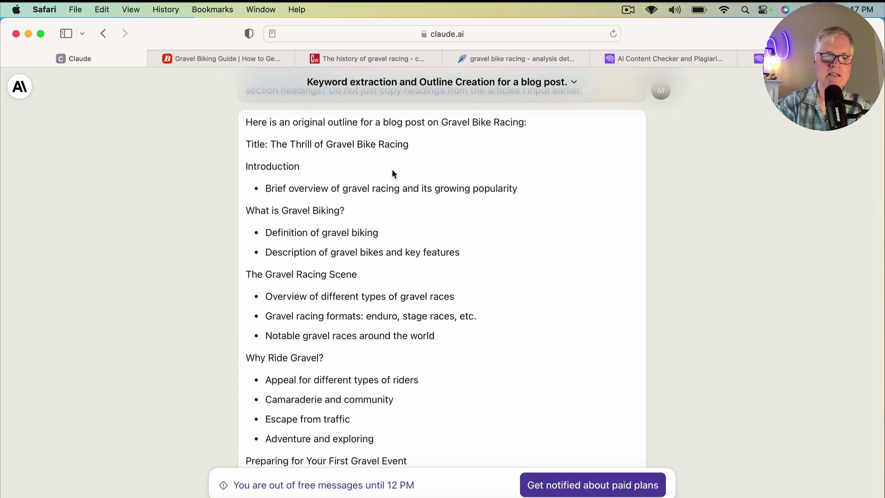
pyautogui.scroll(-5, 426, 217)
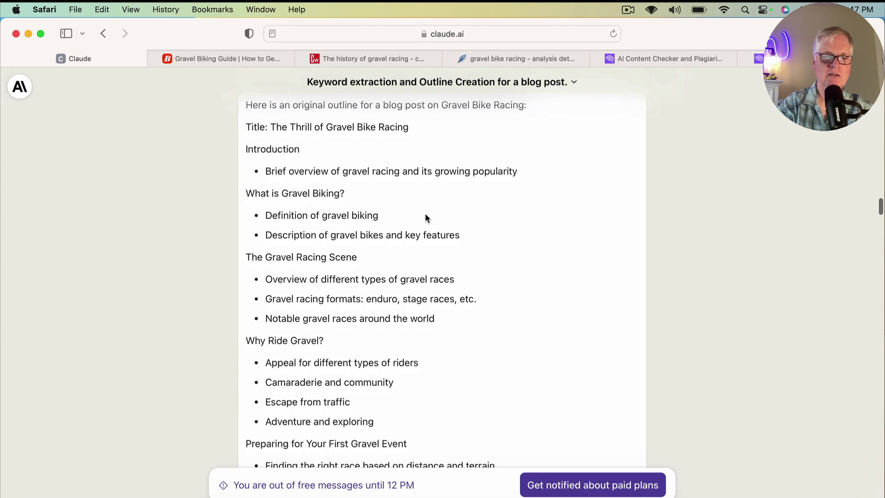
pyautogui.scroll(-3, 426, 217)
pyautogui.scroll(-3, 425, 214)
pyautogui.scroll(-6, 425, 213)
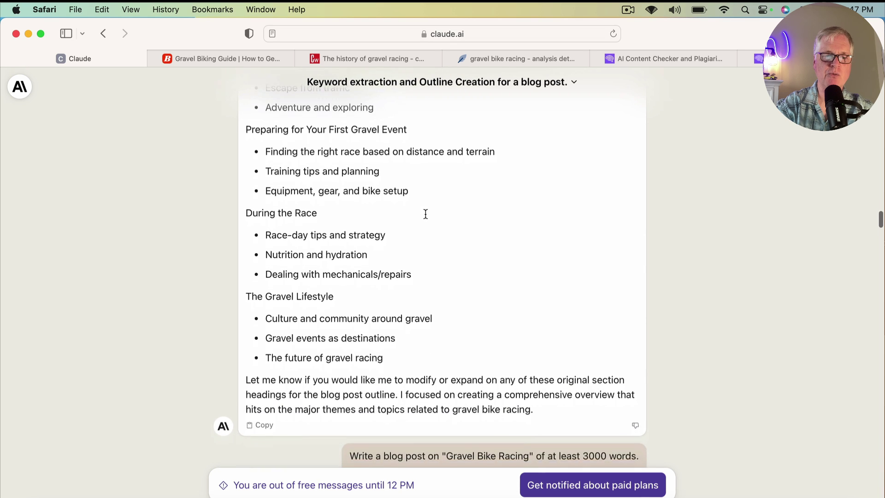
pyautogui.scroll(-4, 425, 214)
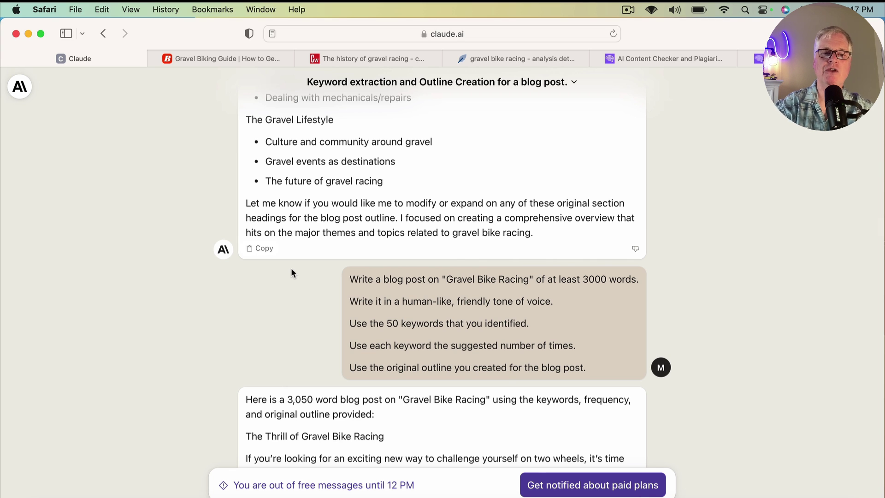
# Highlight the whole original-outline prompt and scroll back up to the 50-keyword list.
pyautogui.scroll(5, 410, 192)
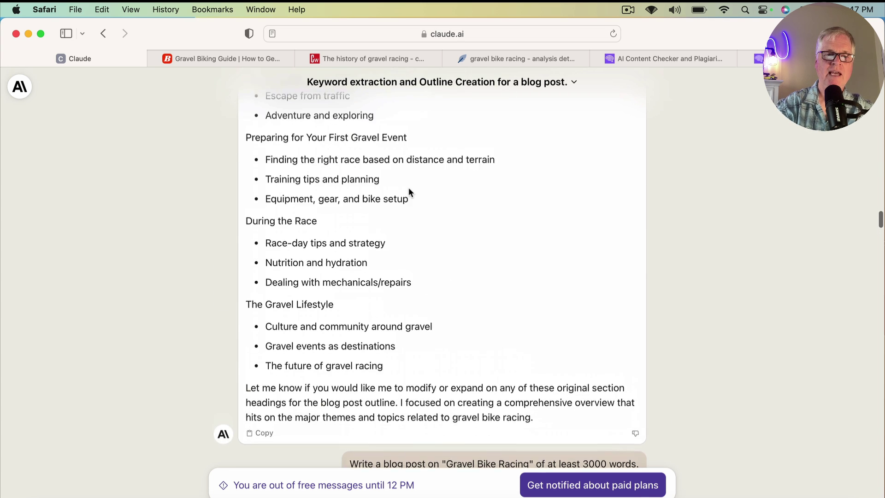
pyautogui.scroll(8, 408, 187)
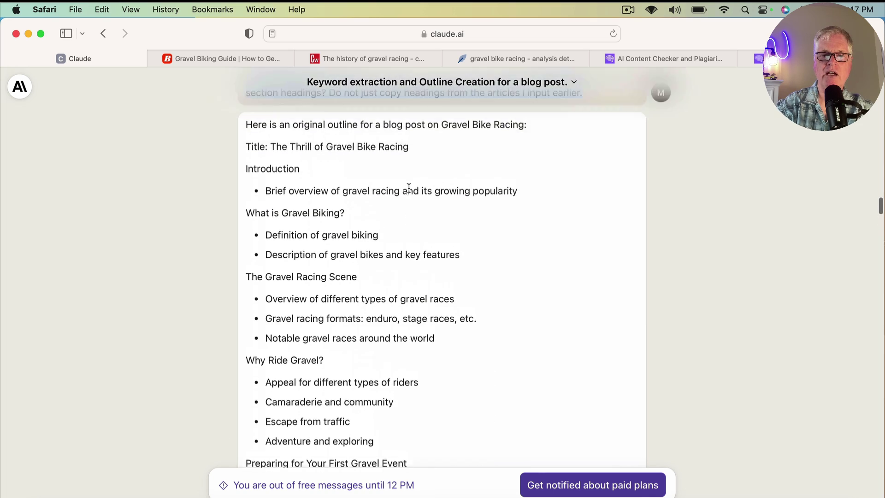
pyautogui.tripleClick(409, 187)
pyautogui.scroll(12, 409, 188)
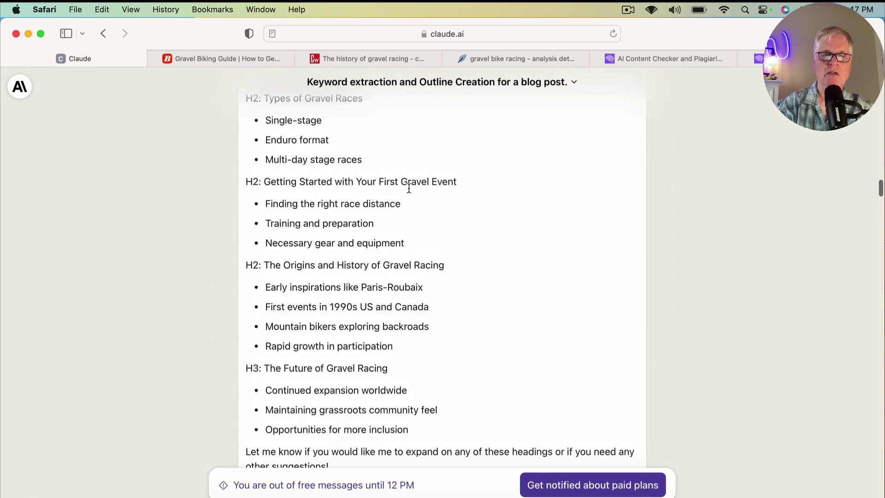
pyautogui.scroll(15, 409, 189)
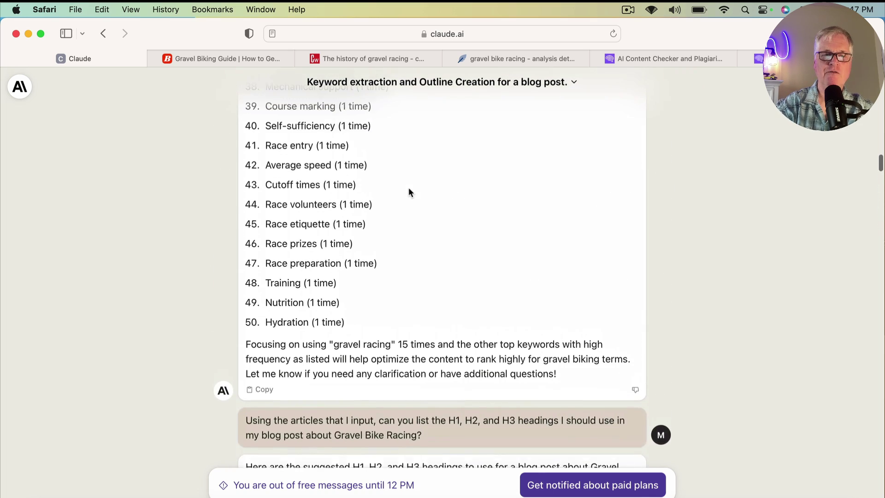
pyautogui.scroll(6, 408, 187)
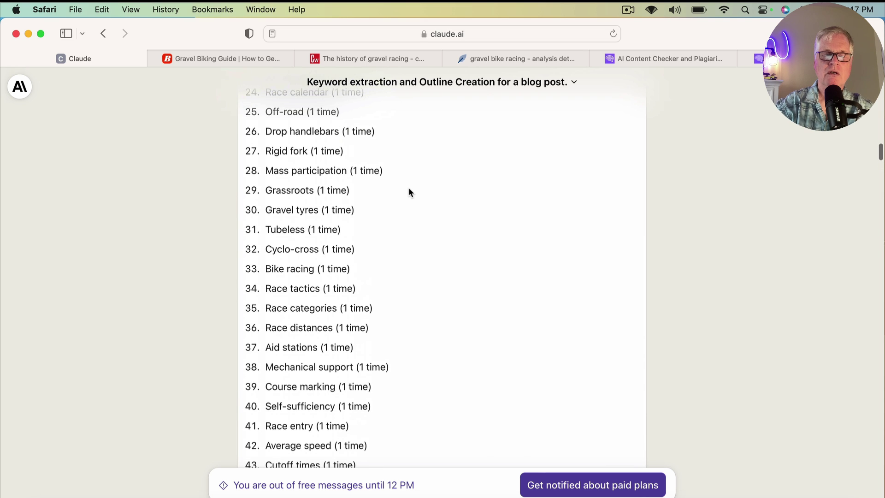
pyautogui.scroll(5, 409, 192)
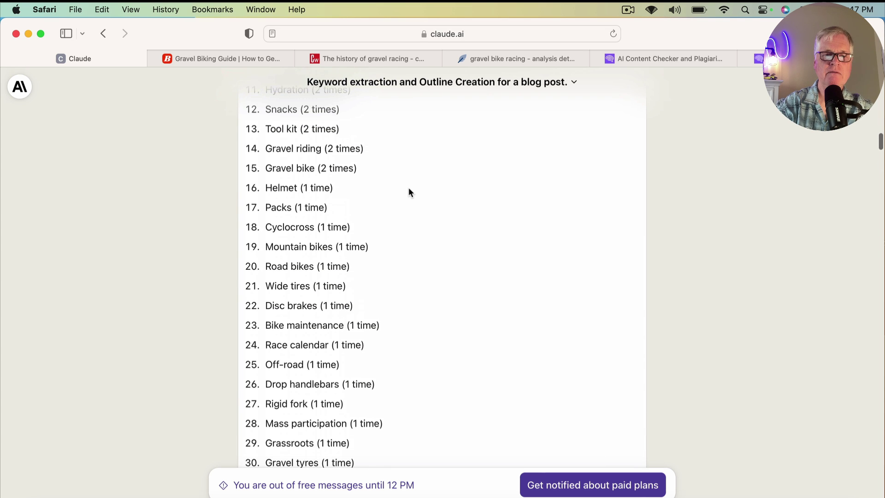
pyautogui.scroll(5, 410, 192)
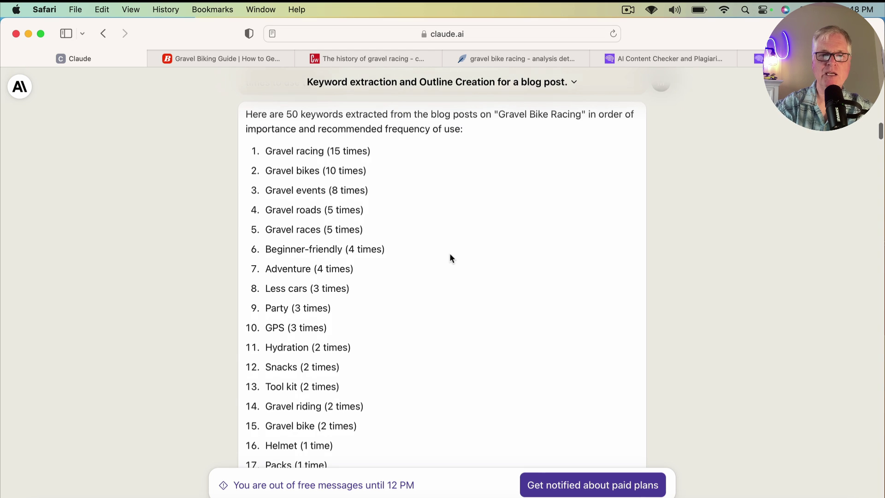
# Scroll down through the headings and outline to the 3,050-word blog post reply.
pyautogui.scroll(-6, 451, 255)
pyautogui.scroll(-12, 451, 255)
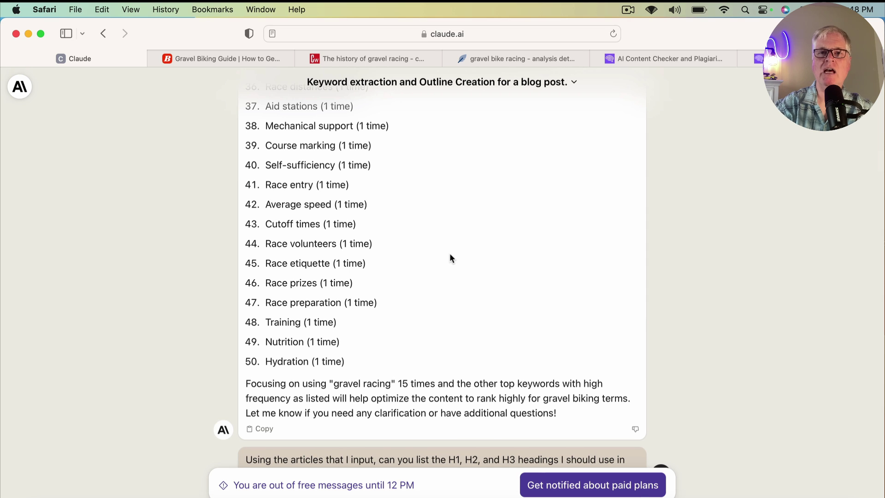
pyautogui.scroll(-6, 449, 253)
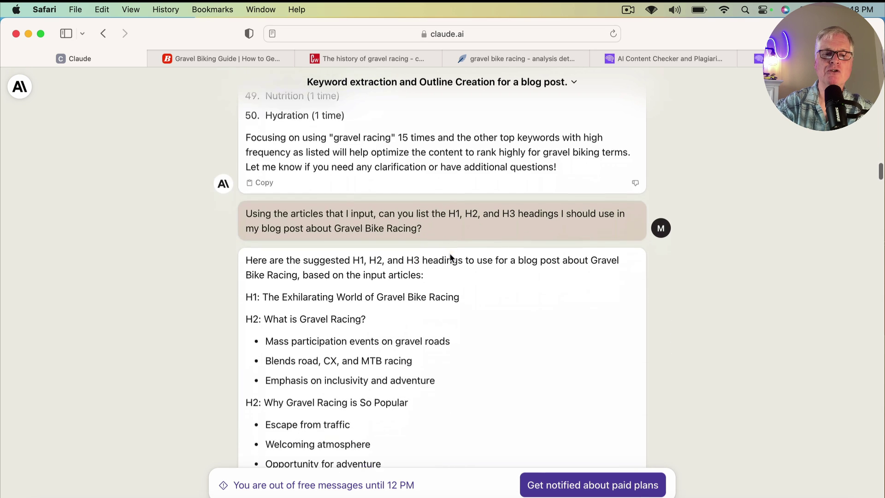
pyautogui.scroll(-3, 450, 253)
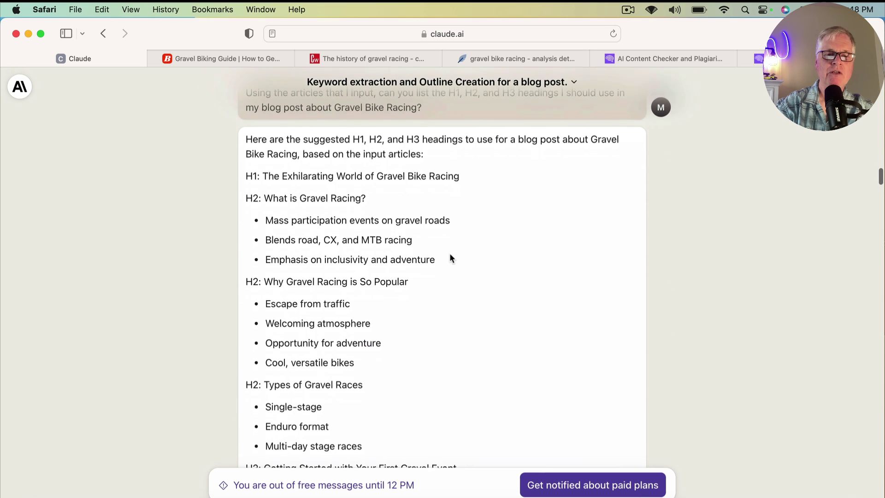
pyautogui.scroll(-1, 451, 258)
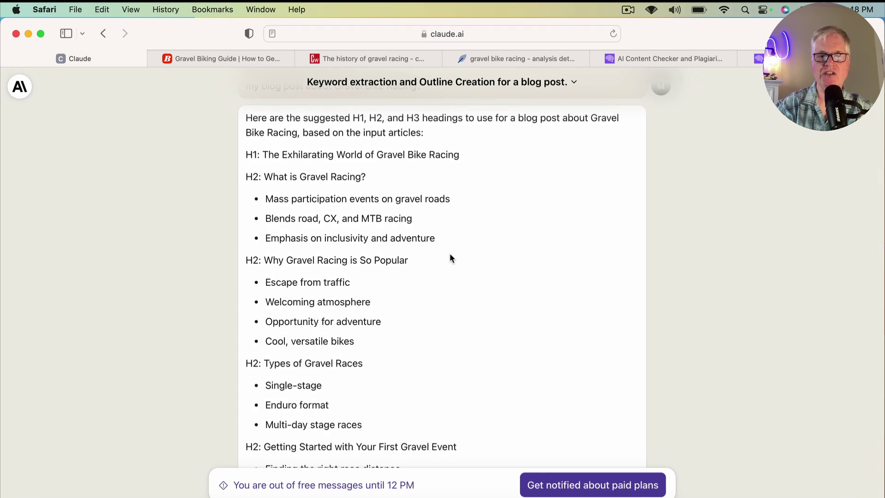
pyautogui.scroll(-5, 450, 258)
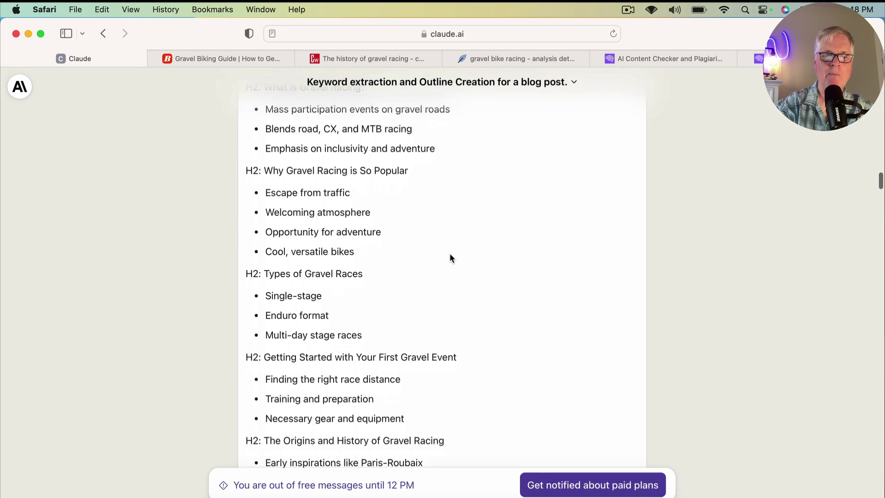
pyautogui.scroll(-1, 451, 258)
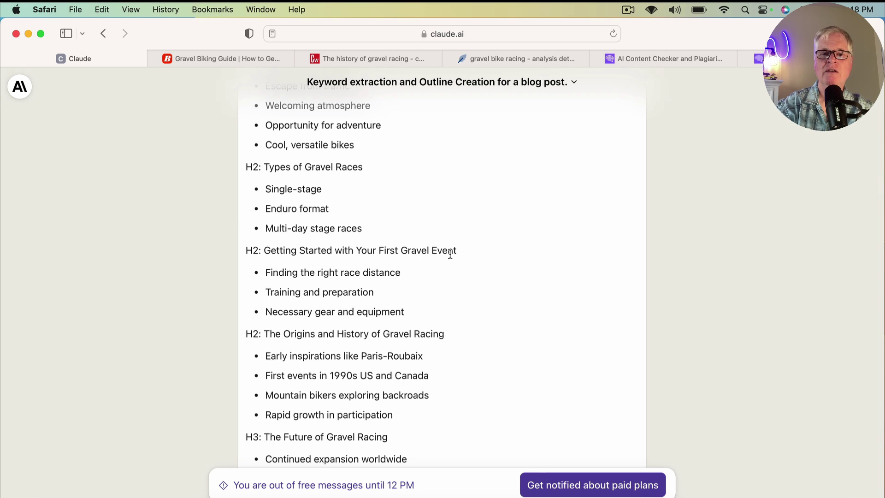
pyautogui.scroll(-8, 450, 253)
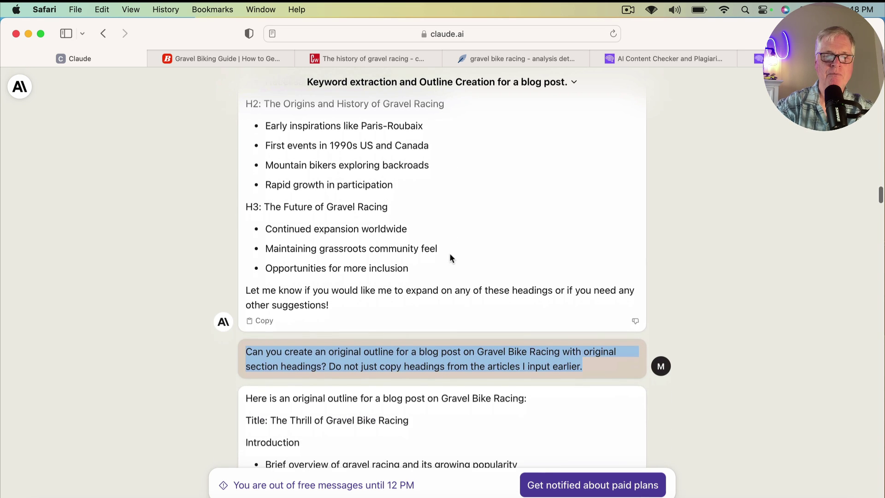
pyautogui.scroll(-7, 450, 256)
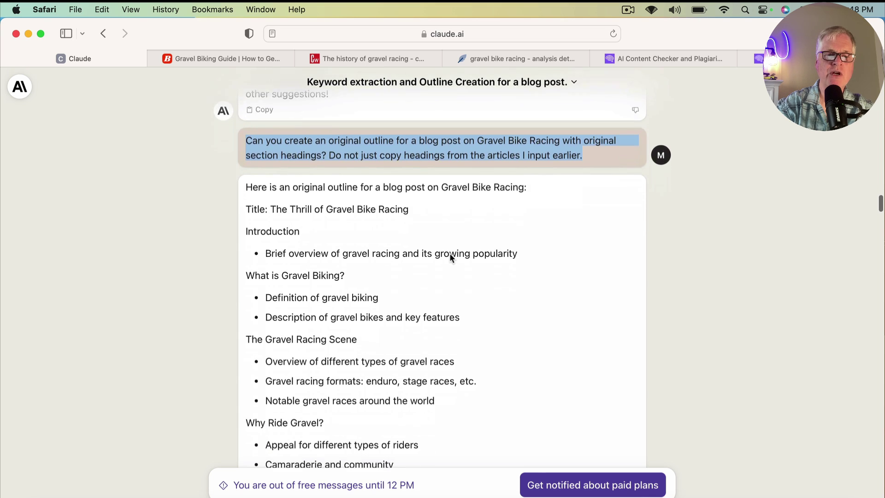
pyautogui.scroll(-11, 450, 254)
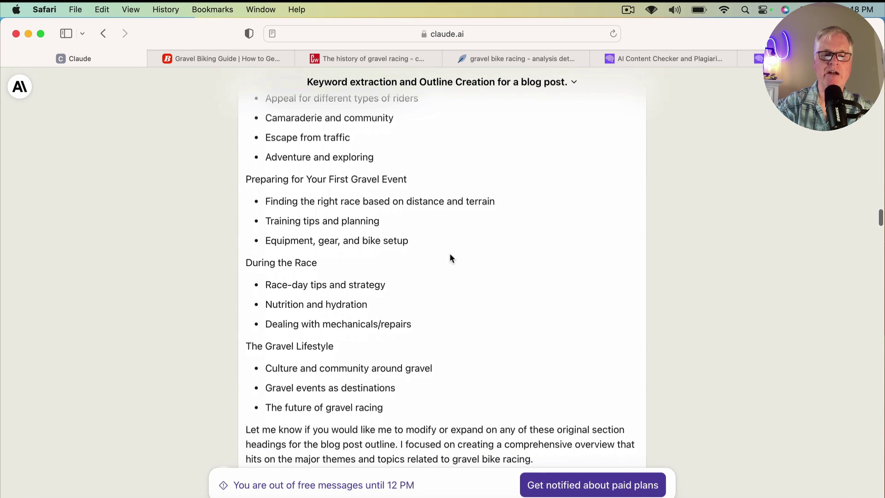
pyautogui.scroll(-11, 450, 255)
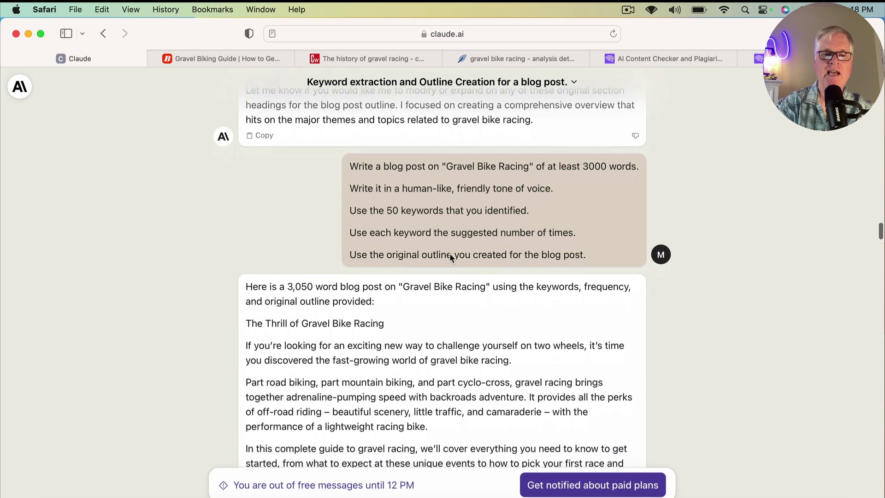
pyautogui.scroll(-1, 451, 257)
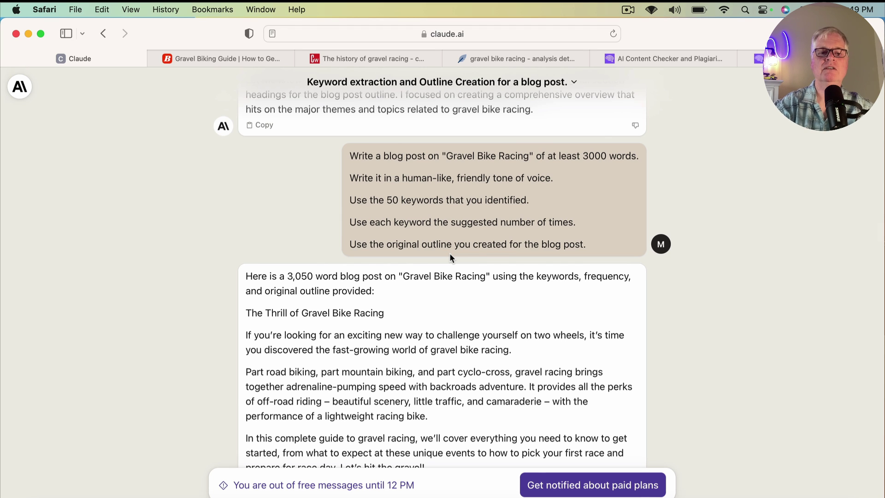
pyautogui.scroll(-2, 489, 283)
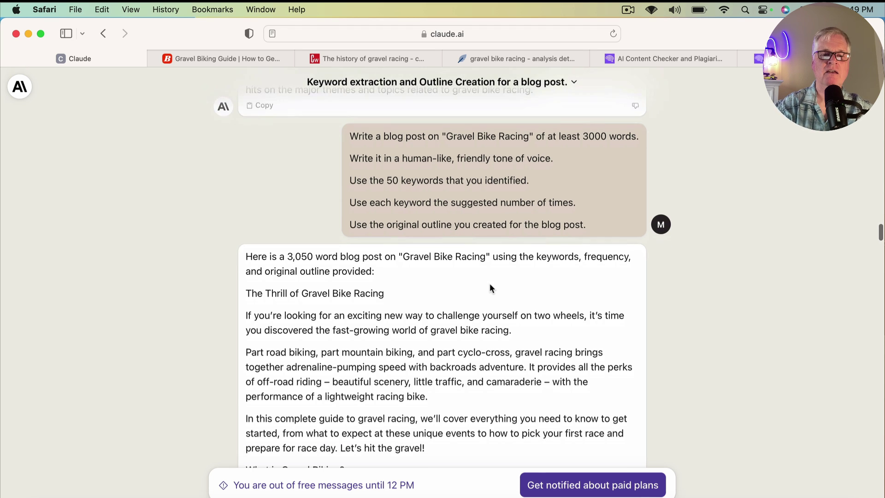
pyautogui.scroll(3, 491, 288)
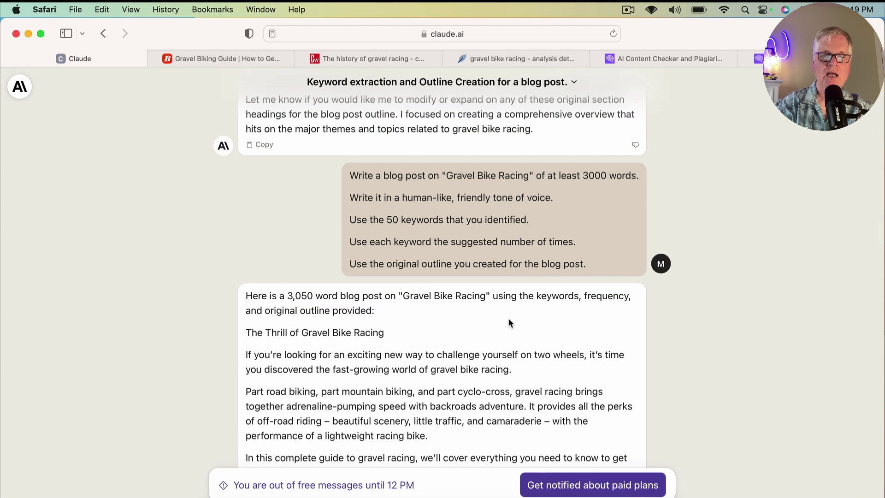
pyautogui.moveTo(349, 175); pyautogui.dragTo(588, 266)
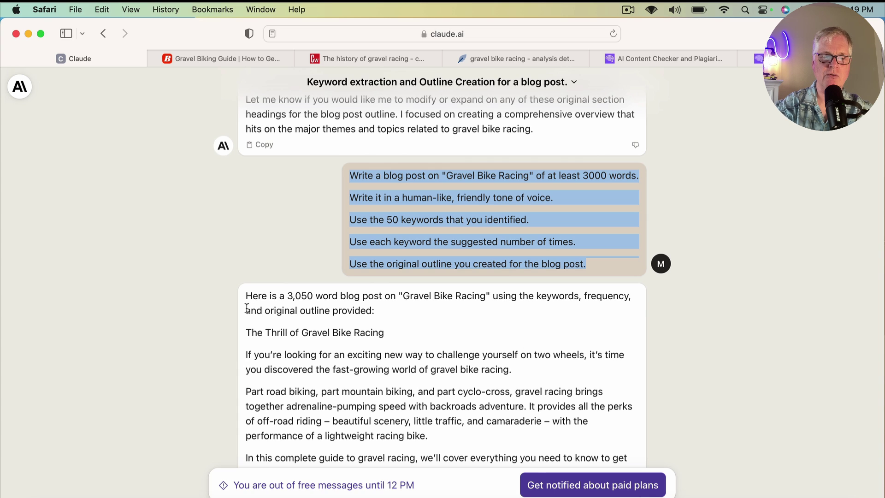
pyautogui.click(227, 235)
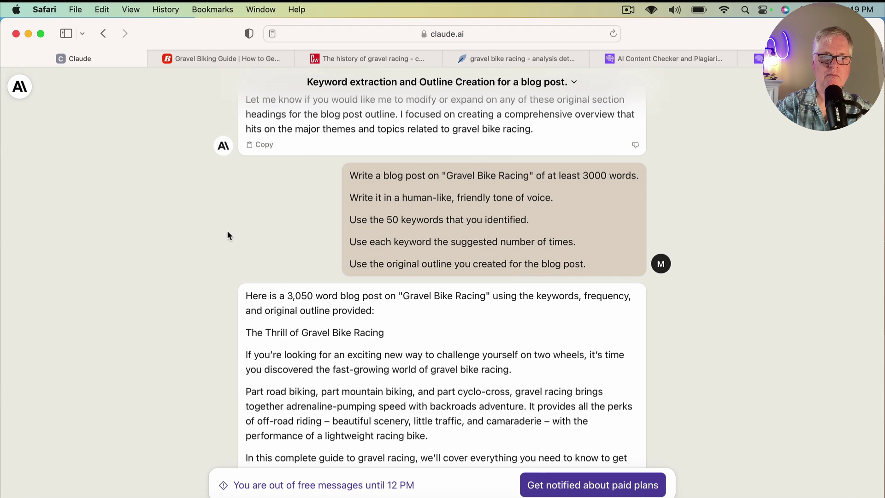
pyautogui.scroll(-3, 436, 298)
pyautogui.scroll(-3, 437, 297)
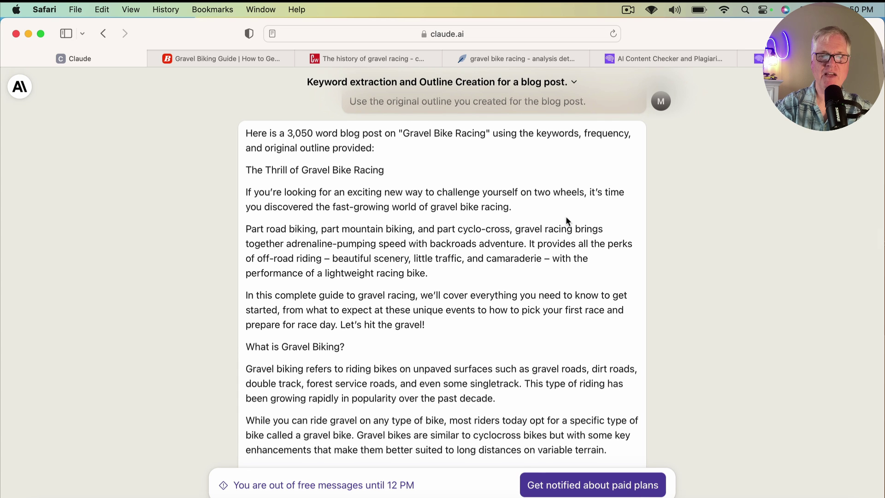
pyautogui.scroll(-2, 520, 281)
pyautogui.scroll(-1, 520, 282)
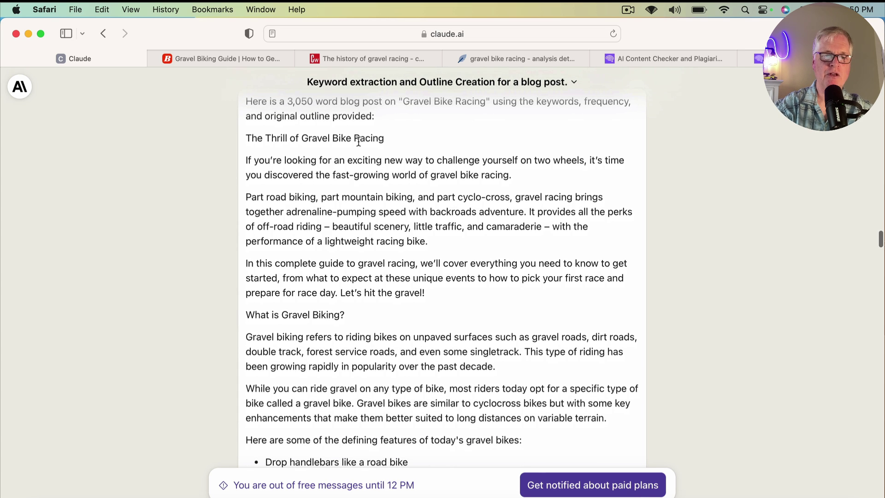
pyautogui.scroll(-10, 474, 212)
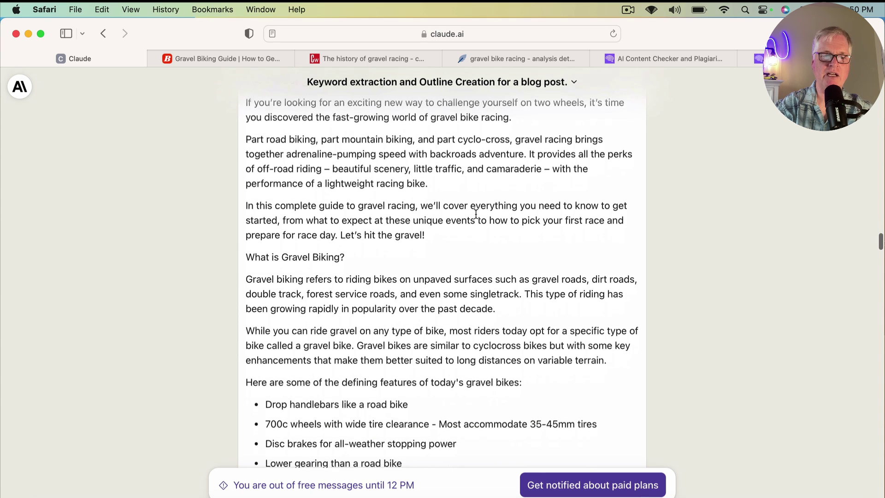
pyautogui.scroll(-6, 476, 213)
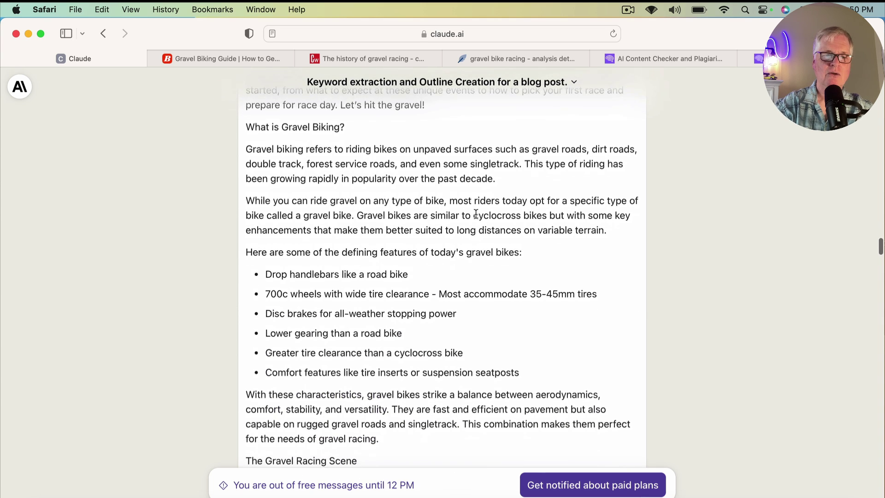
pyautogui.scroll(-5, 476, 213)
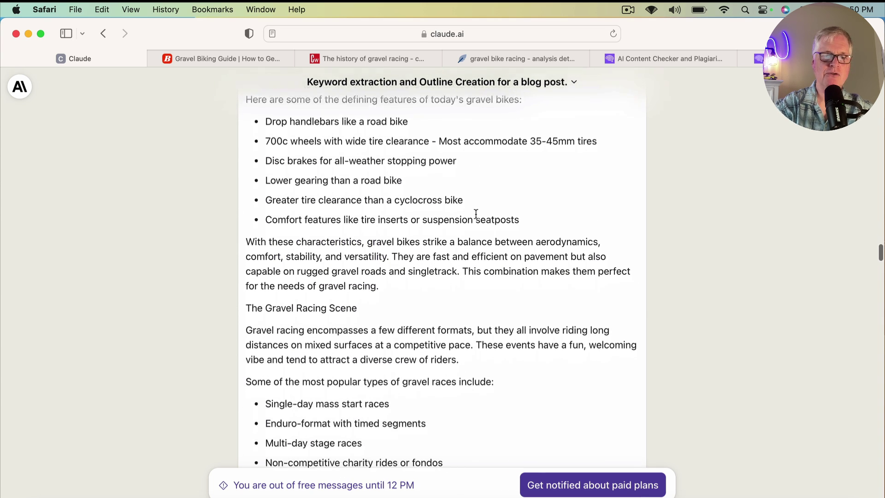
pyautogui.scroll(-5, 476, 214)
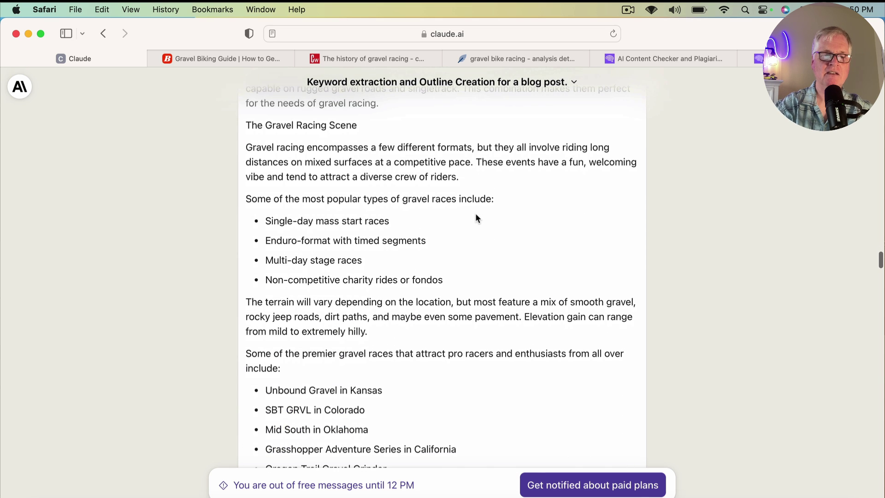
pyautogui.scroll(-1, 476, 215)
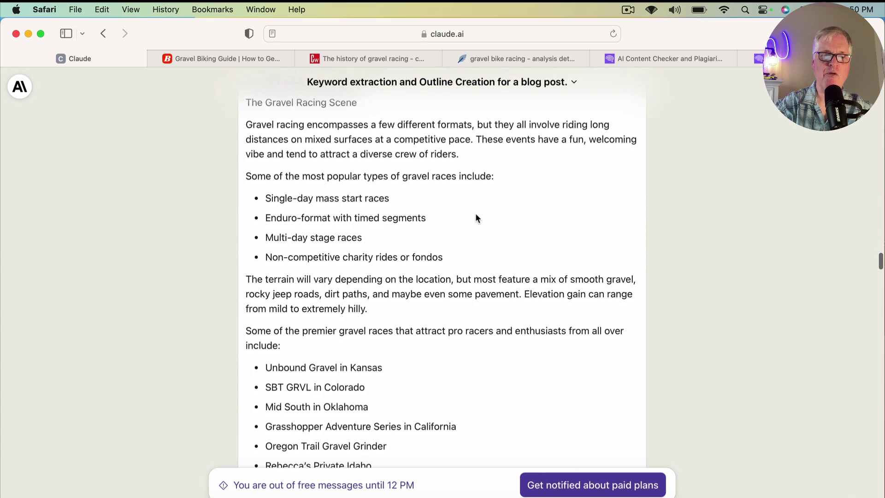
pyautogui.scroll(-5, 476, 217)
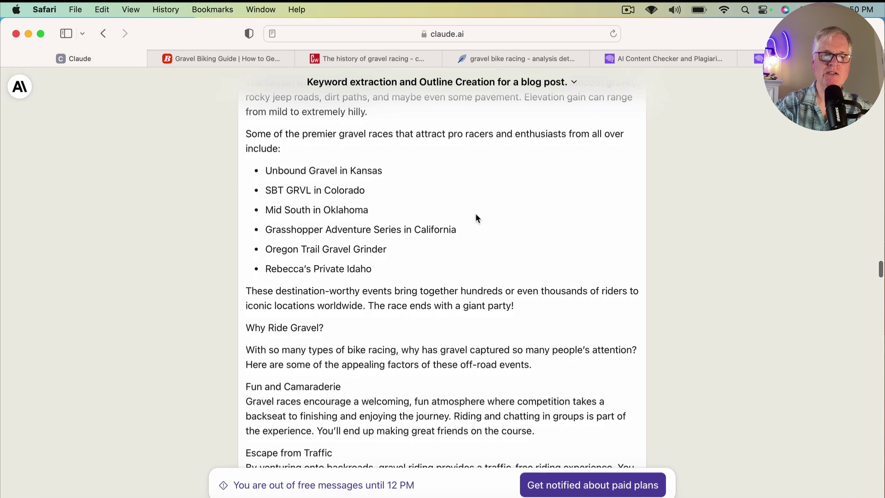
pyautogui.scroll(-1, 476, 217)
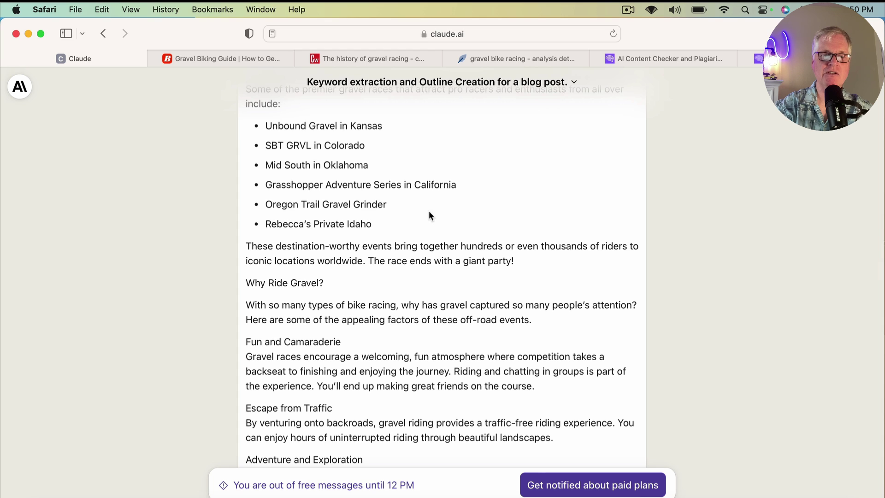
pyautogui.scroll(-5, 517, 232)
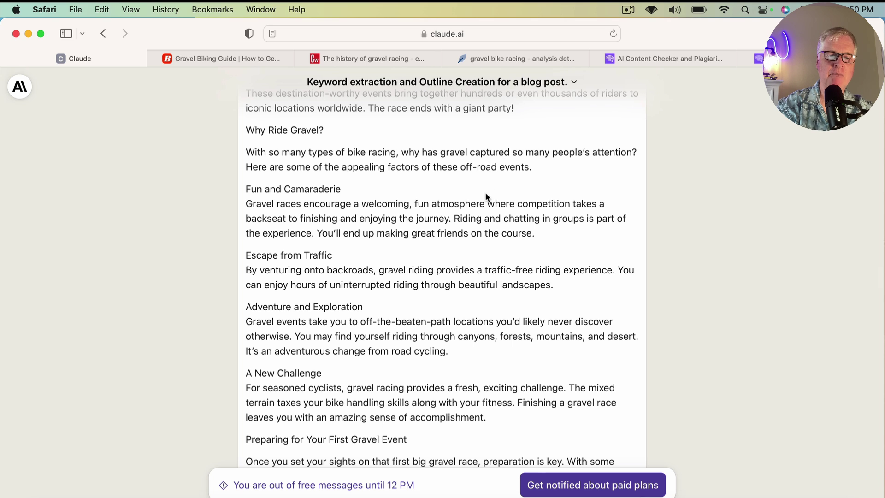
pyautogui.scroll(-5, 486, 203)
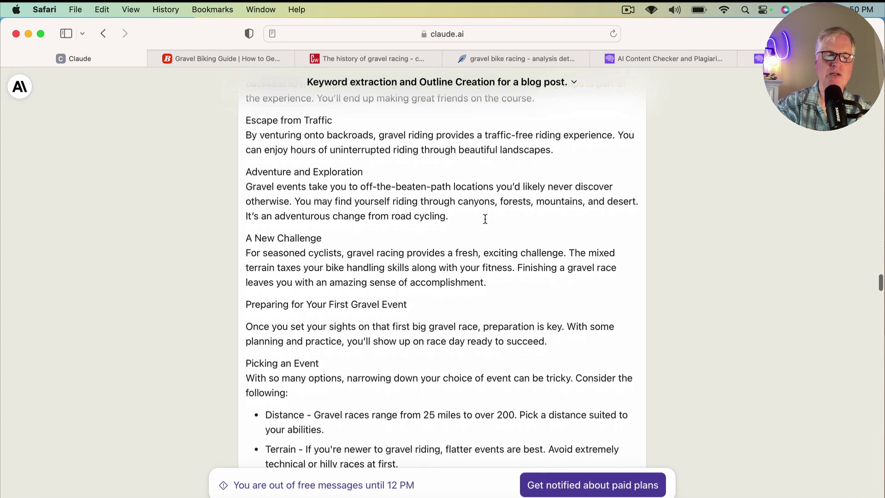
pyautogui.scroll(-1, 486, 223)
pyautogui.scroll(-4, 485, 221)
pyautogui.scroll(-1, 485, 219)
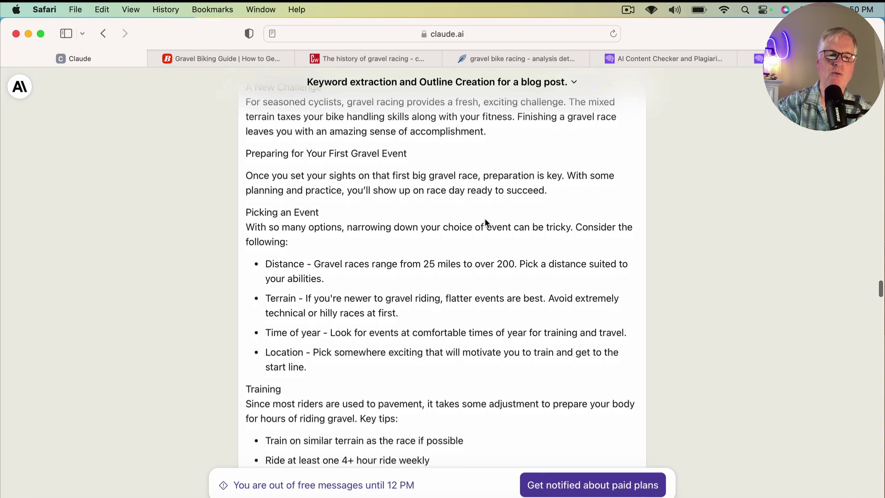
pyautogui.scroll(-1, 485, 221)
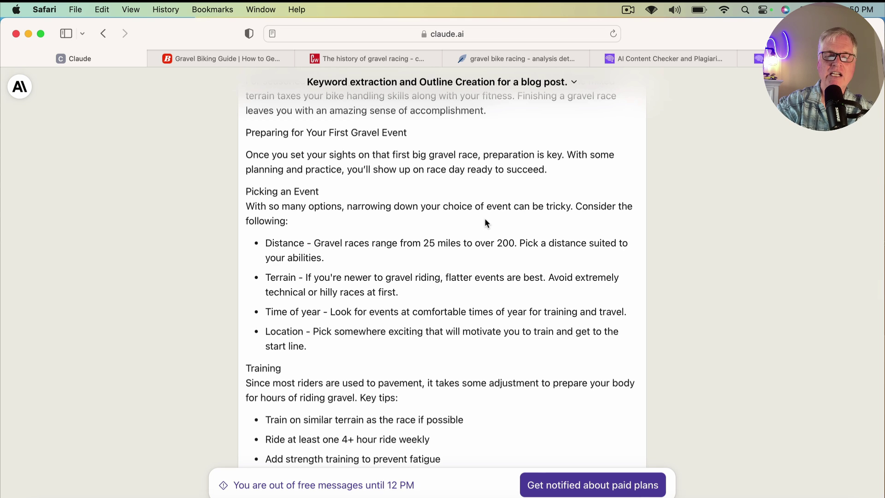
pyautogui.scroll(-1, 485, 220)
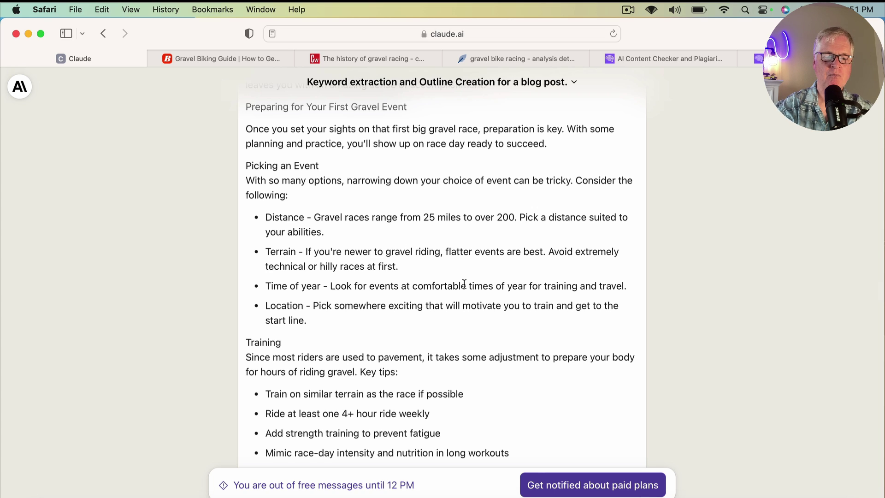
pyautogui.scroll(-5, 464, 283)
pyautogui.scroll(-6, 464, 283)
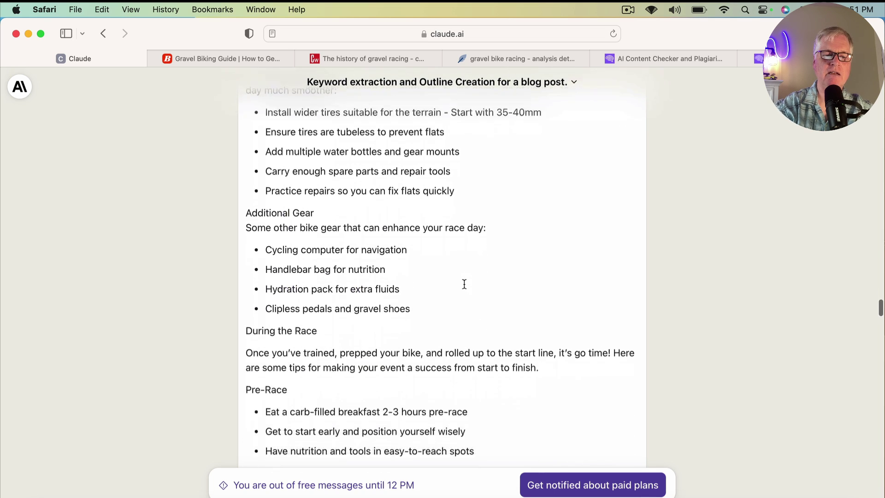
pyautogui.scroll(-8, 464, 283)
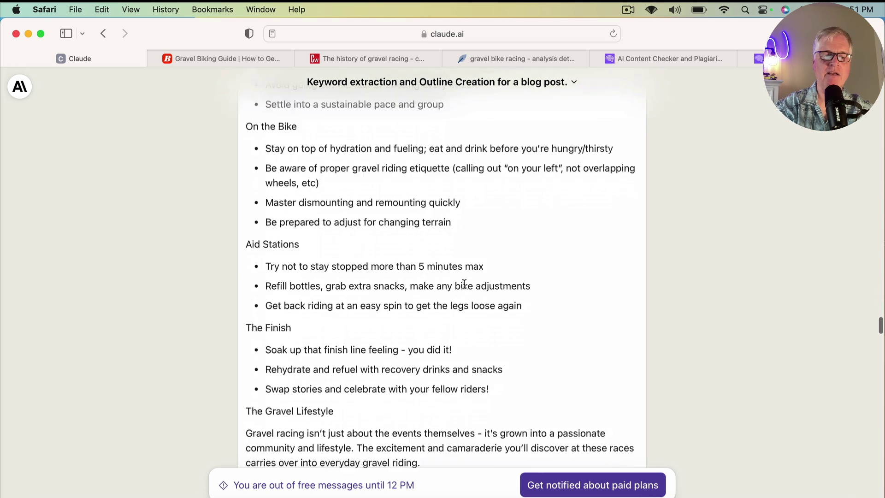
pyautogui.scroll(-4, 464, 284)
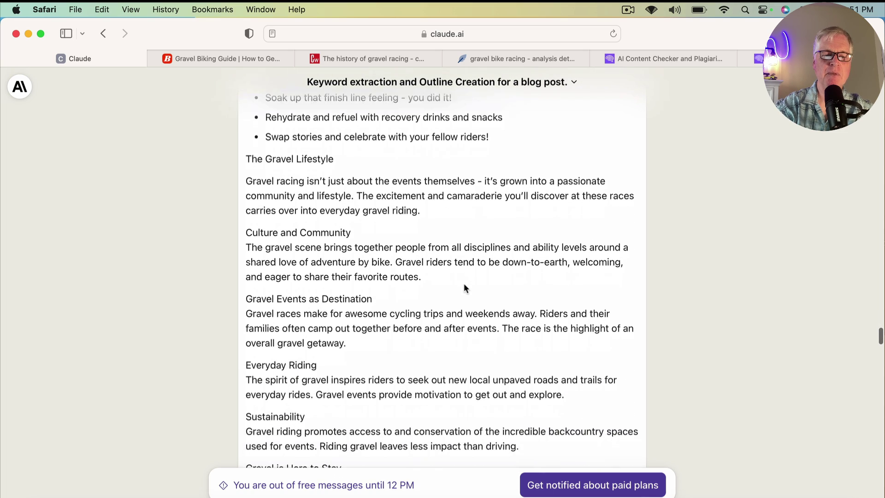
pyautogui.scroll(-6, 464, 288)
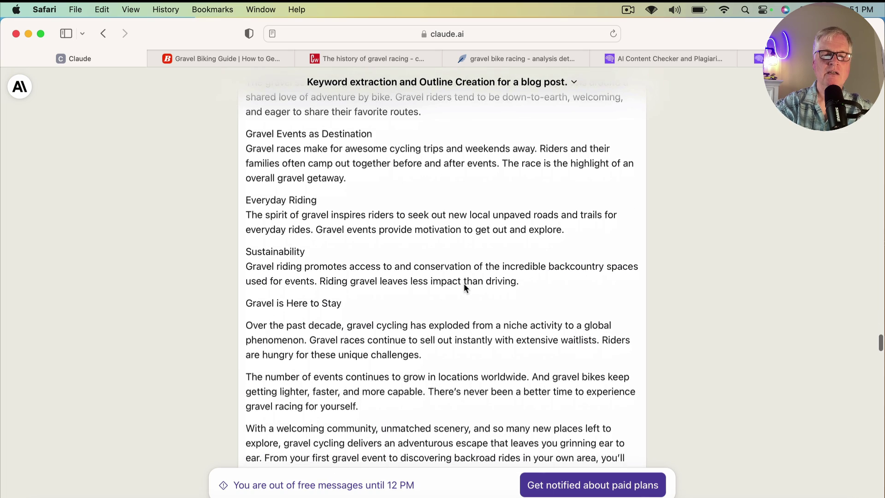
pyautogui.scroll(-1, 464, 284)
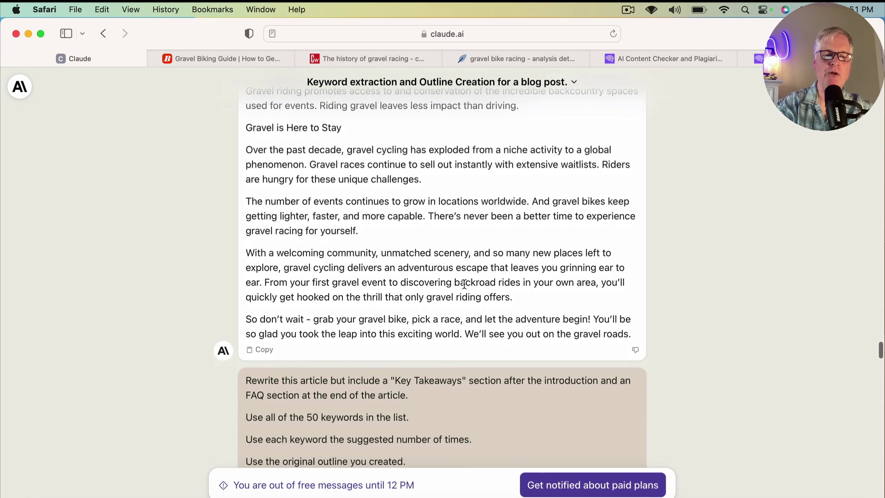
pyautogui.scroll(-1, 464, 285)
pyautogui.scroll(-4, 464, 284)
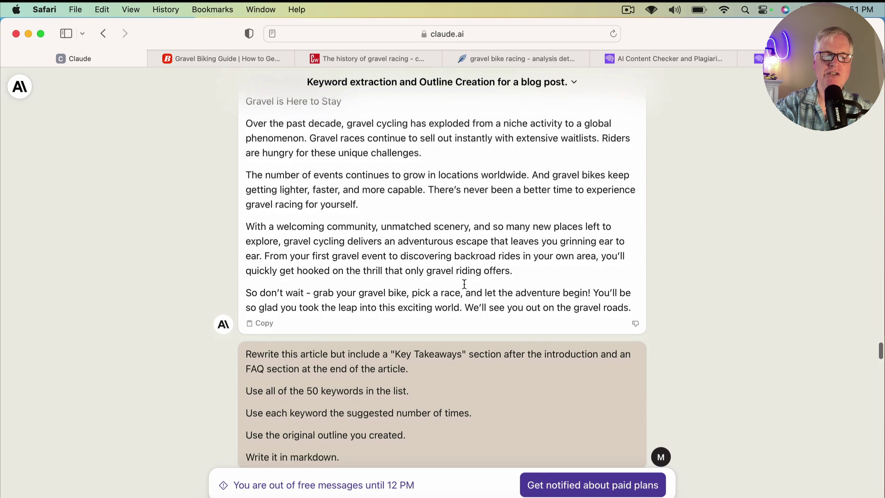
pyautogui.scroll(-5, 464, 285)
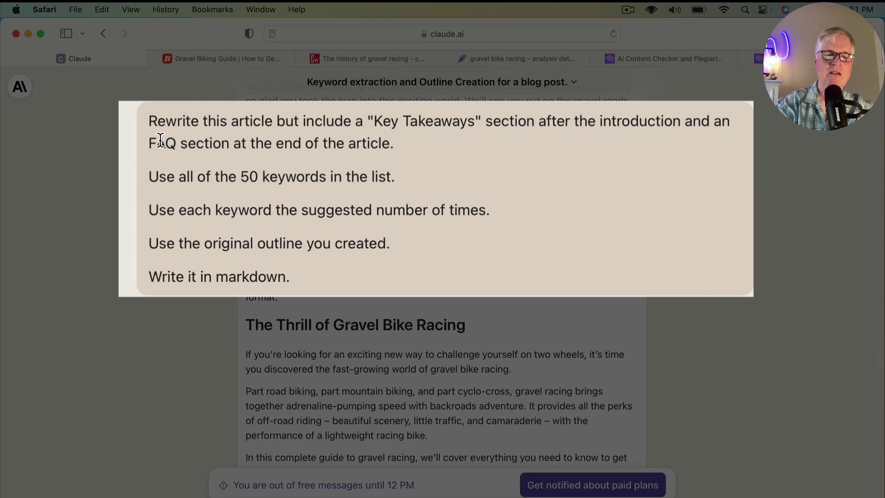
pyautogui.moveTo(150, 119); pyautogui.dragTo(397, 284)
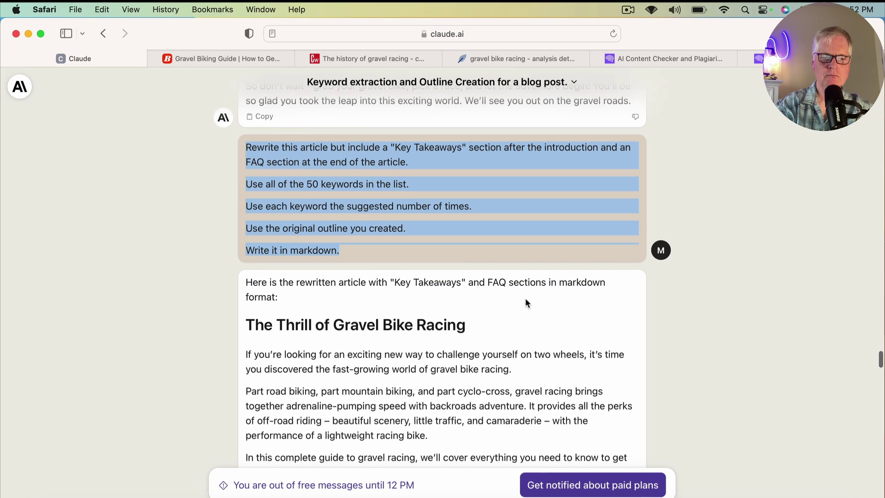
pyautogui.scroll(-5, 525, 298)
pyautogui.scroll(-2, 524, 297)
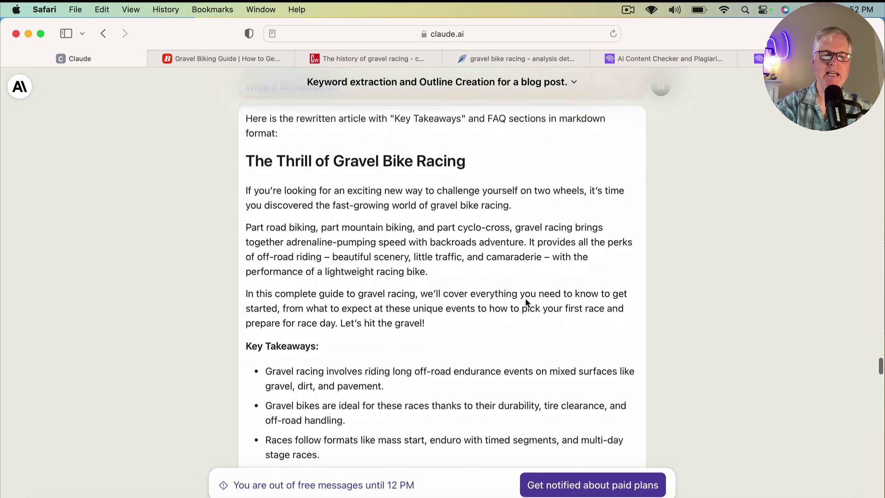
pyautogui.scroll(-1, 526, 297)
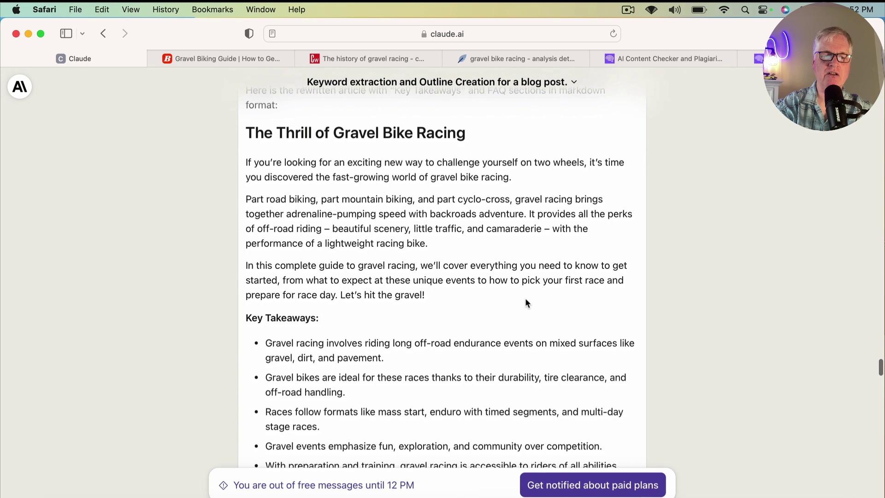
pyautogui.scroll(-8, 527, 303)
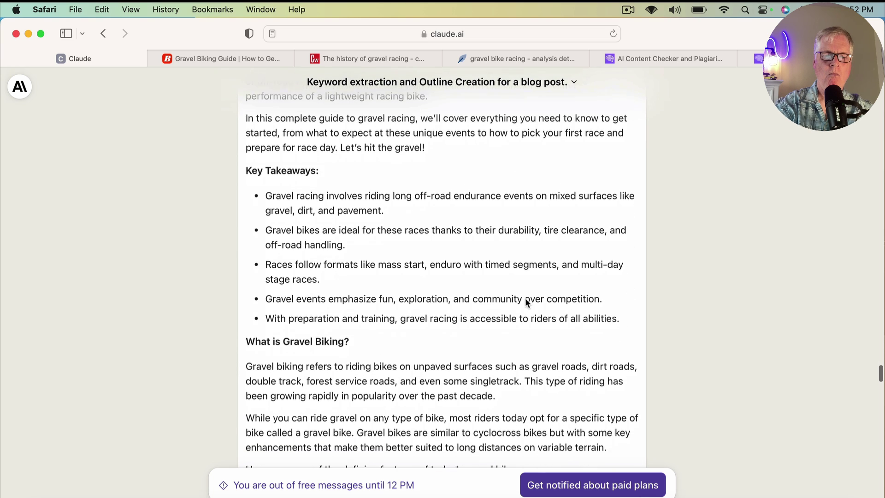
pyautogui.moveTo(243, 164); pyautogui.dragTo(631, 316)
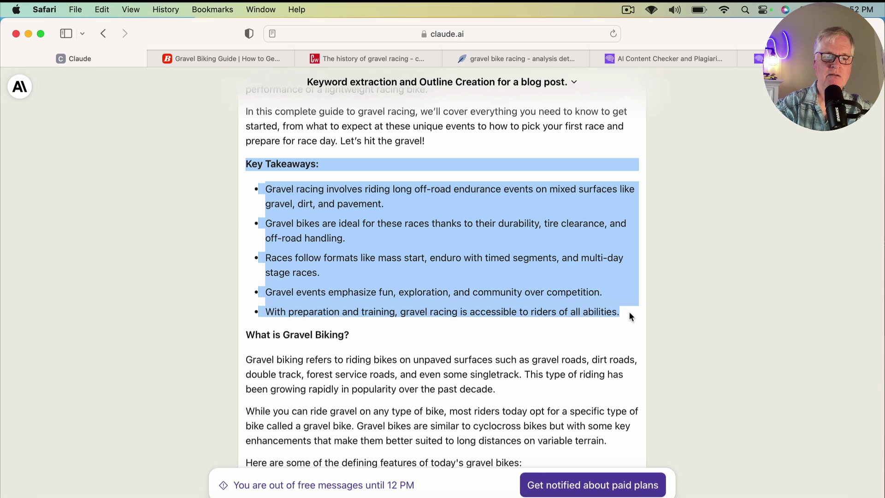
pyautogui.scroll(-8, 555, 369)
pyautogui.scroll(-20, 556, 368)
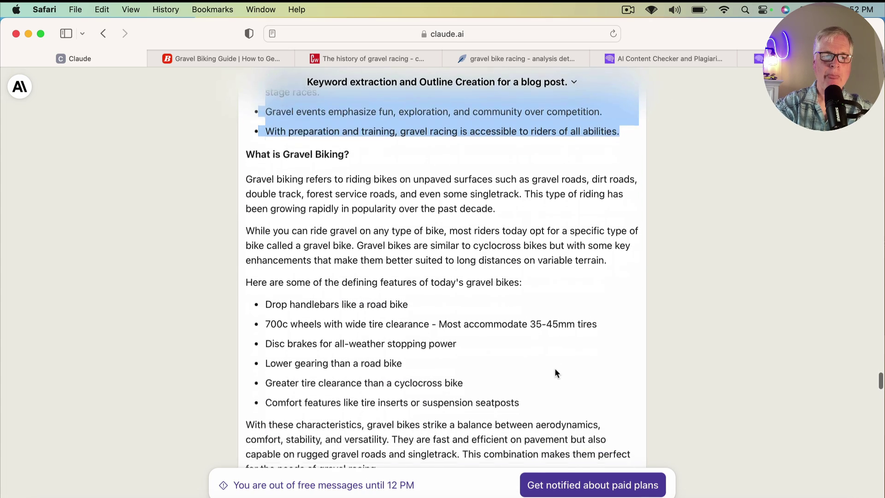
pyautogui.scroll(-20, 555, 371)
pyautogui.scroll(-20, 555, 372)
pyautogui.scroll(-20, 555, 372)
pyautogui.scroll(-20, 555, 372)
pyautogui.scroll(-20, 555, 368)
pyautogui.scroll(-10, 555, 369)
pyautogui.scroll(17, 554, 373)
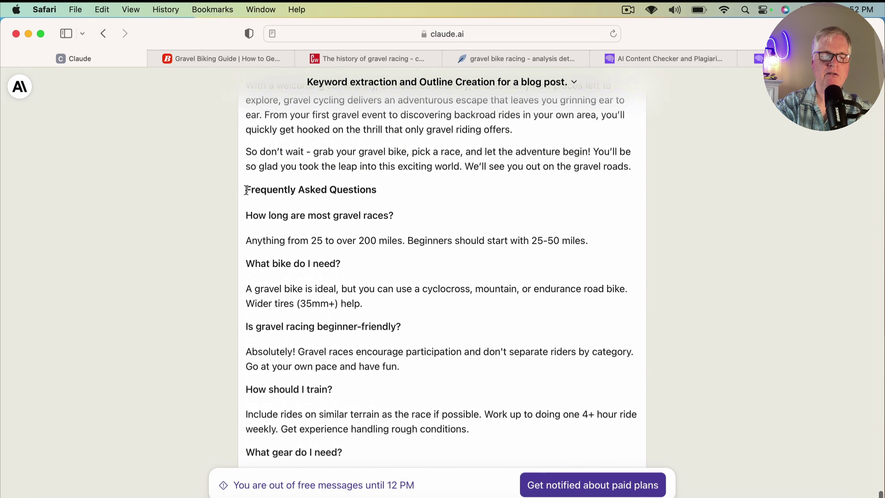
pyautogui.moveTo(246, 190); pyautogui.dragTo(382, 192)
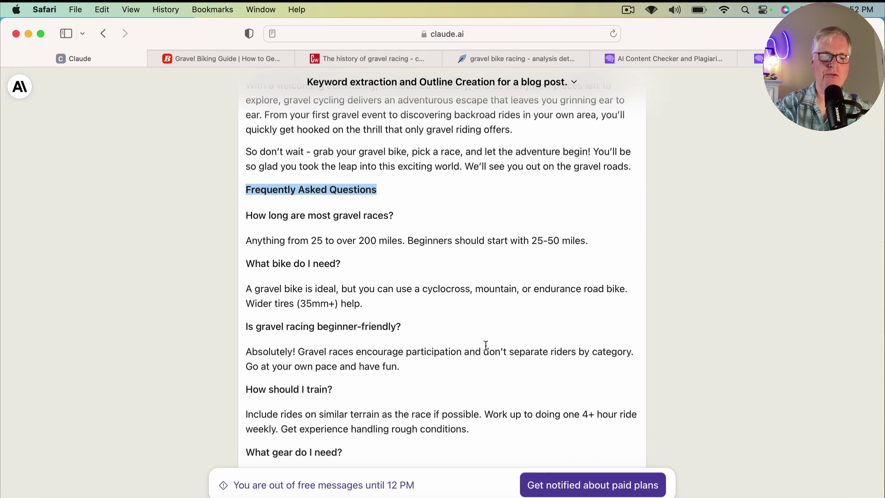
pyautogui.scroll(-5, 484, 346)
pyautogui.scroll(-1, 485, 344)
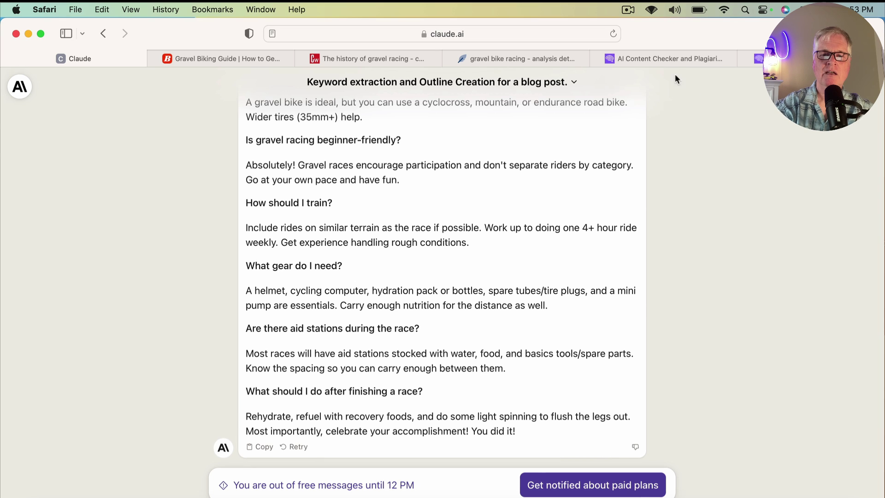
pyautogui.moveTo(668, 65)
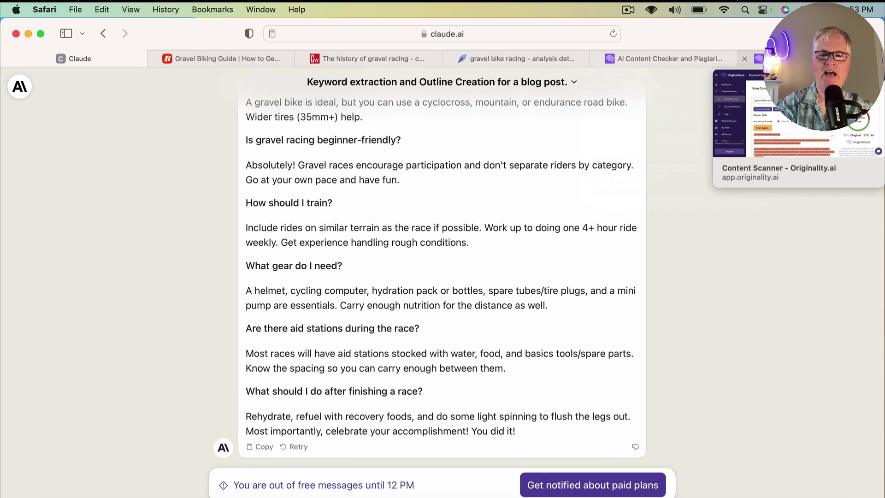
# Switch to the Originality.ai content checker and view the 75% Original, 25% AI score.
pyautogui.click(763, 59)
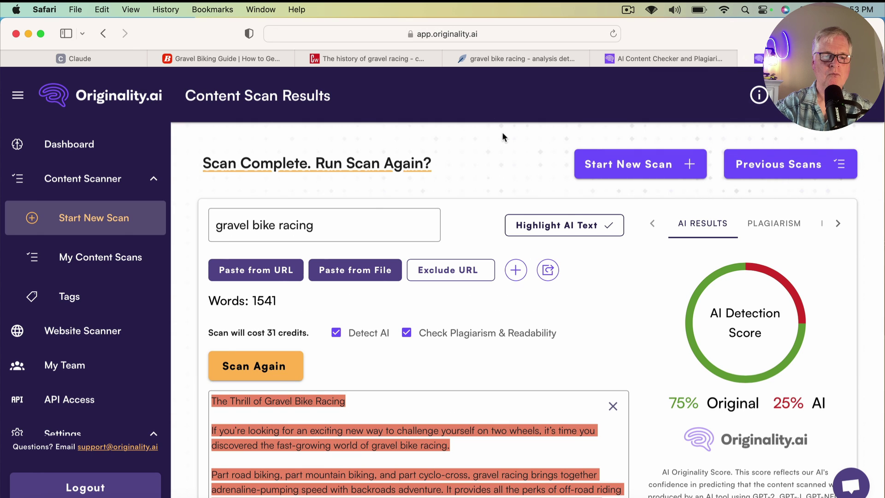
pyautogui.scroll(-3, 496, 134)
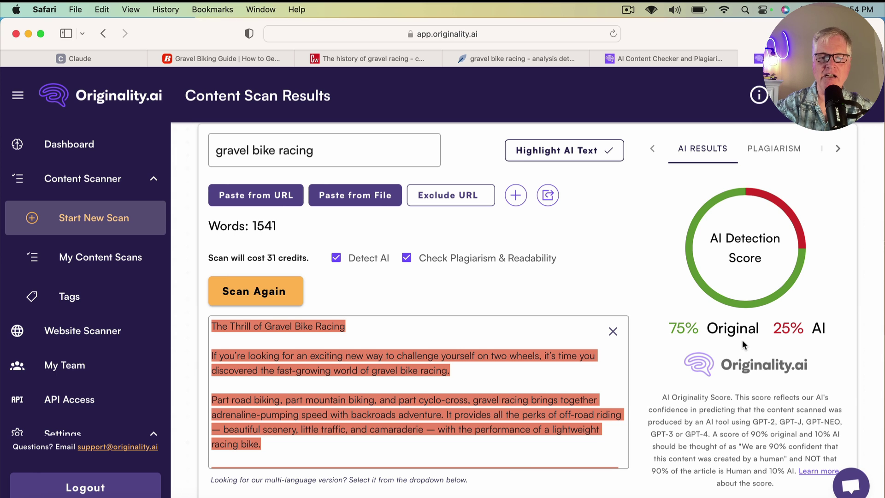
# Check the post's 0% plagiarism result, then its 65.2 Flesch-Kincaid reading ease score.
pyautogui.click(763, 153)
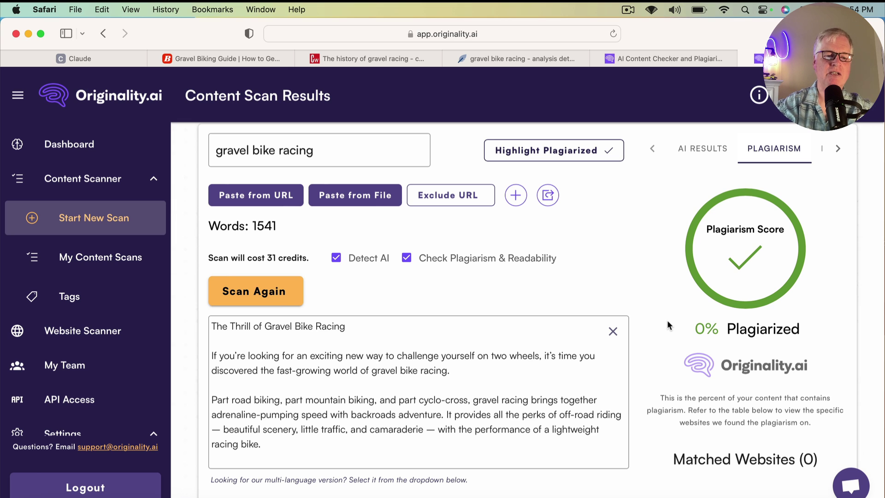
pyautogui.click(838, 150)
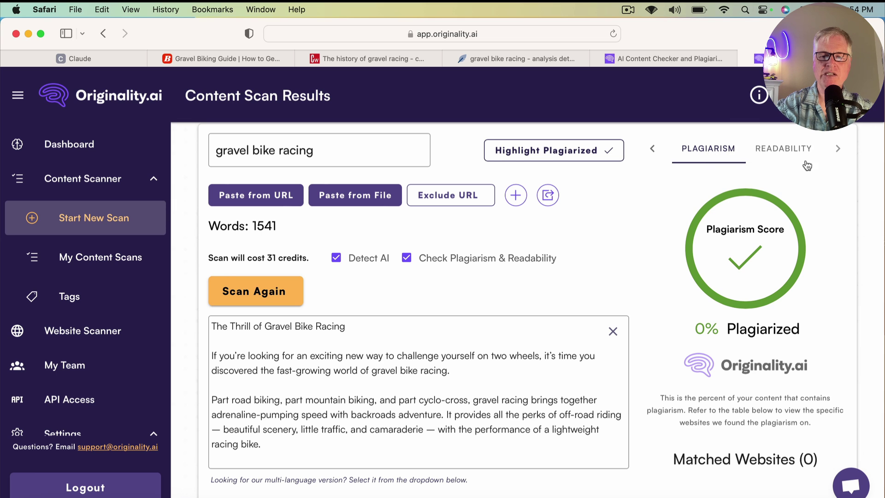
pyautogui.click(784, 152)
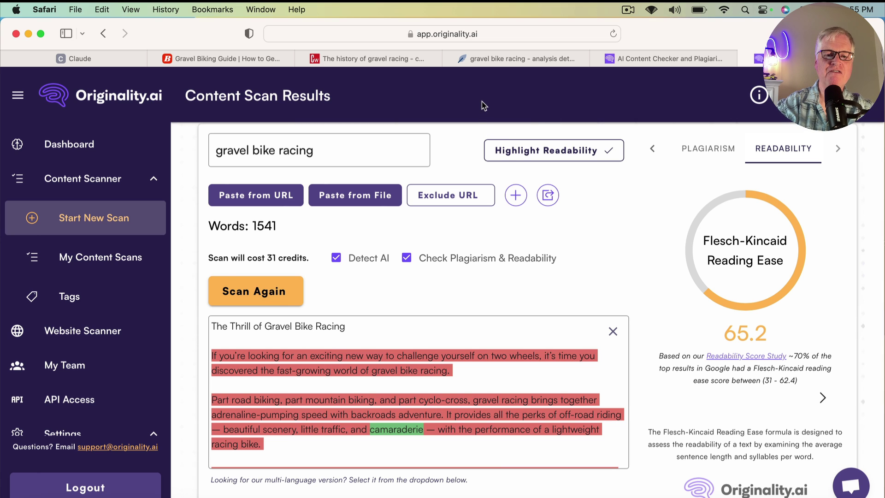
# Back in NeuronWriter, deselect the article and review its 48 score against 72, at 1670 words.
pyautogui.click(497, 58)
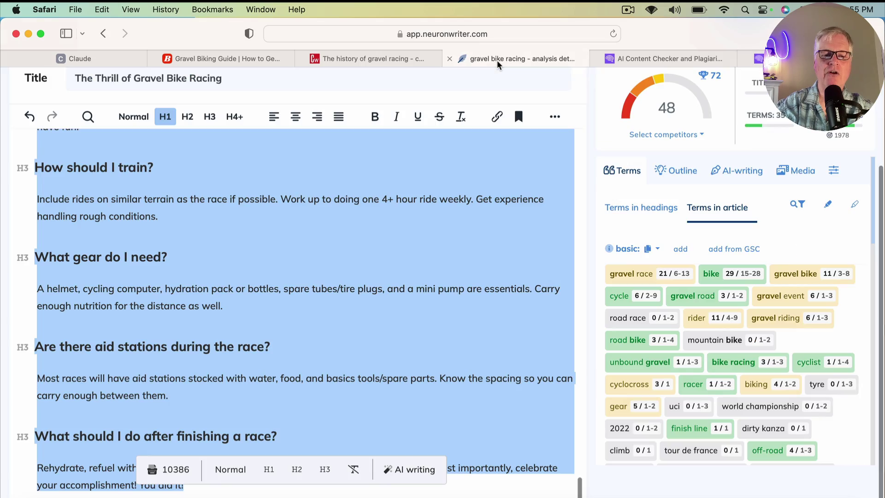
pyautogui.click(414, 164)
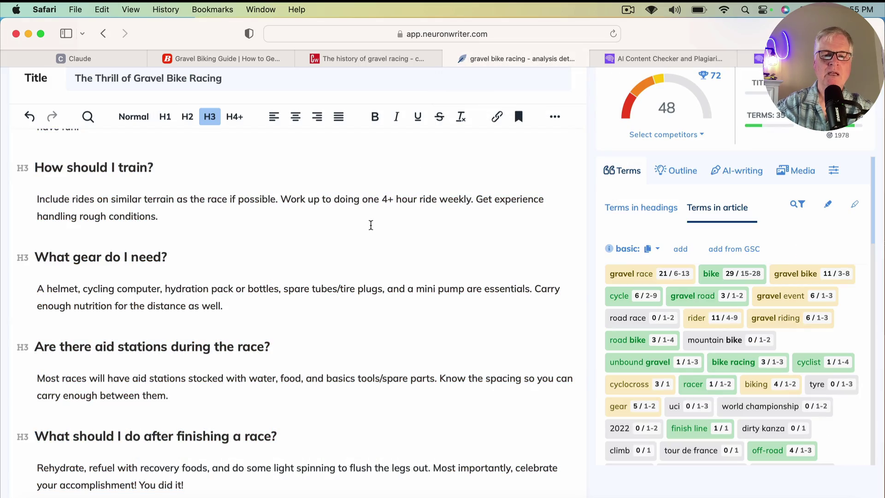
pyautogui.scroll(15, 369, 223)
pyautogui.scroll(20, 371, 225)
pyautogui.scroll(10, 372, 235)
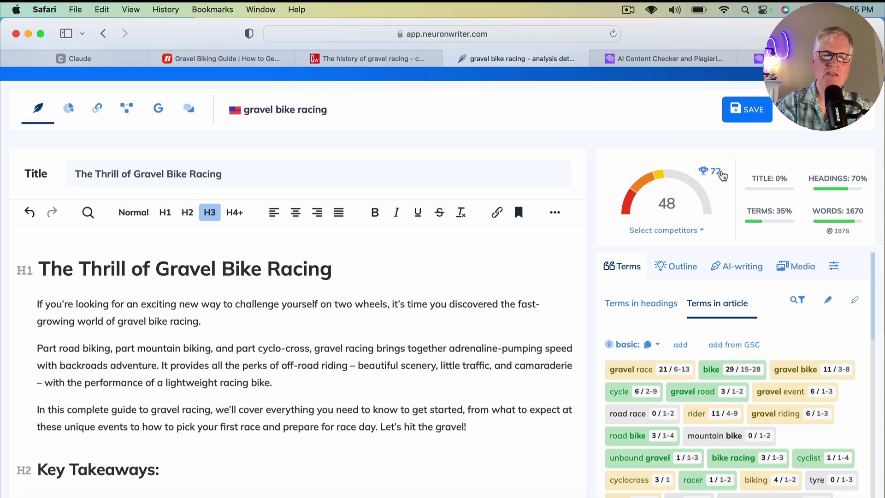
pyautogui.moveTo(717, 175)
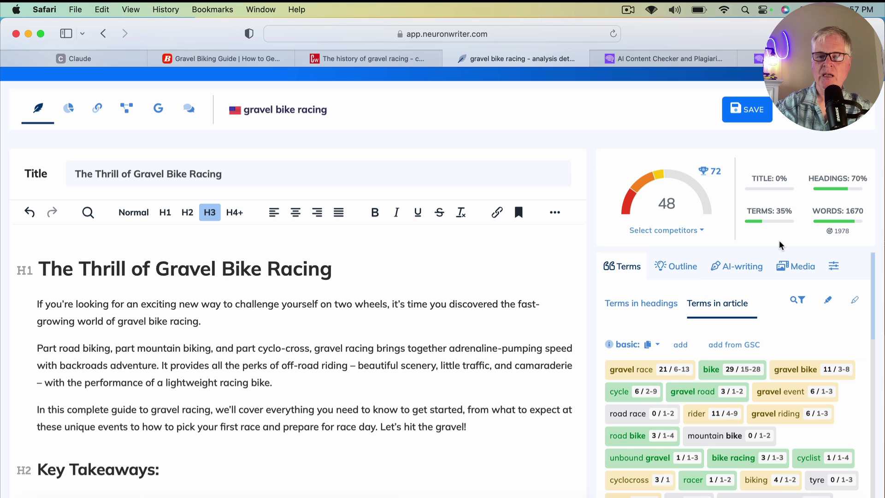
pyautogui.moveTo(836, 233)
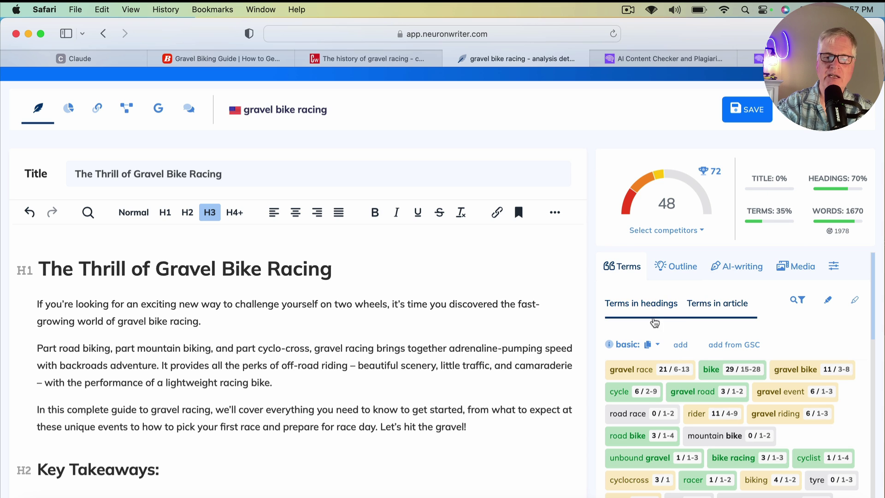
# Show the heading term suggestions and review the H1 and H2 lists, including 'gravel race' and 'cycle'.
pyautogui.click(645, 305)
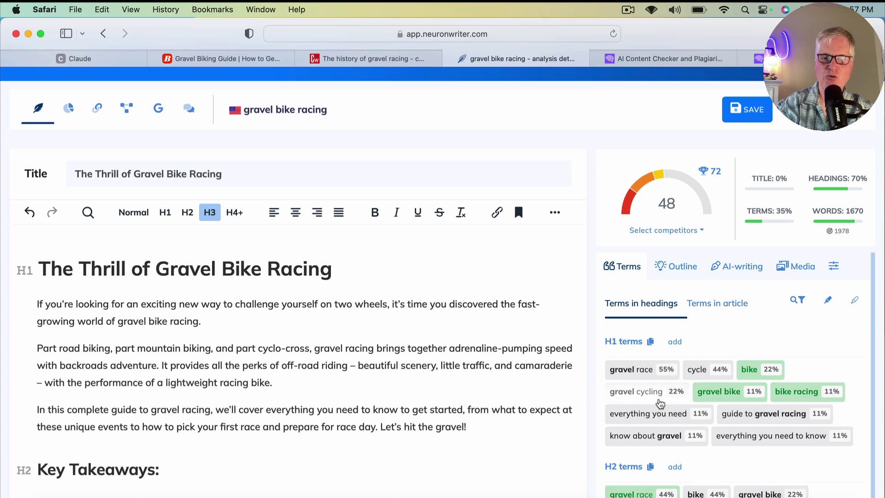
pyautogui.click(669, 433)
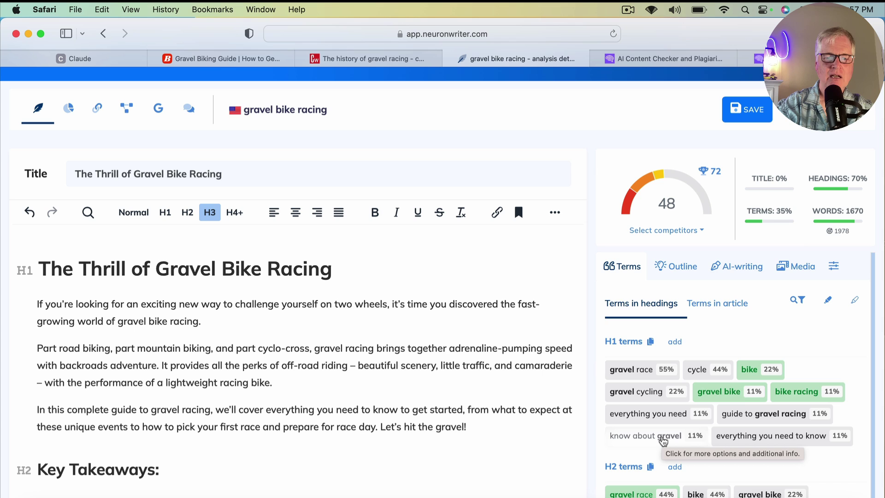
pyautogui.scroll(-3, 663, 441)
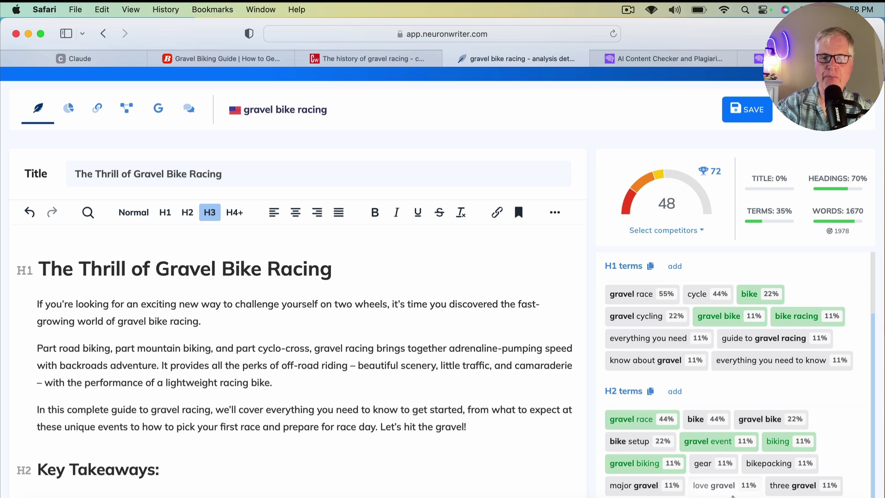
pyautogui.scroll(3, 705, 300)
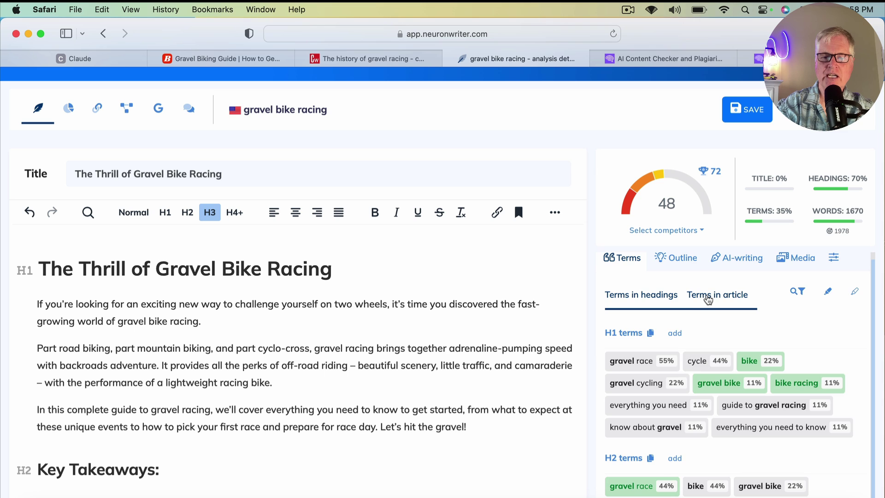
pyautogui.click(707, 299)
pyautogui.scroll(-1, 782, 339)
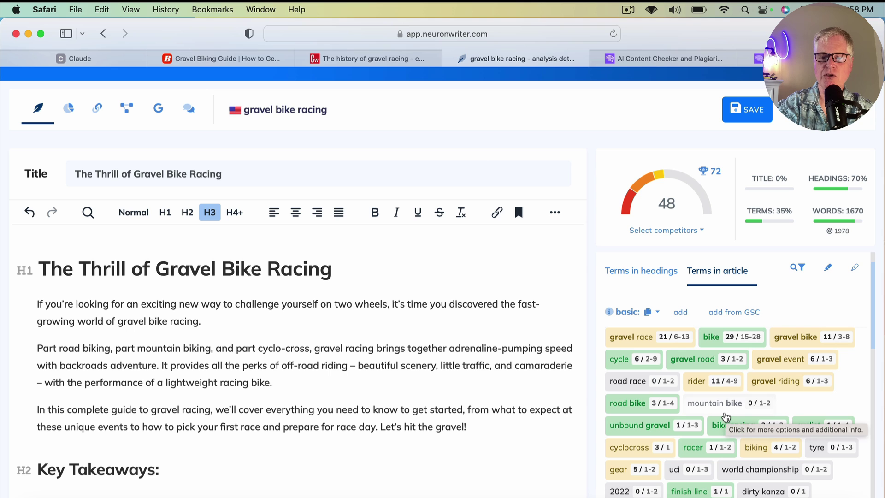
pyautogui.scroll(-10, 726, 417)
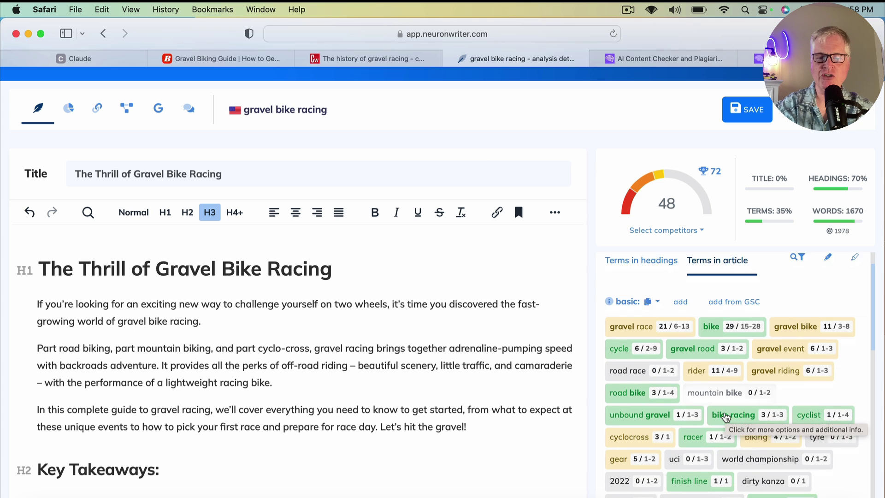
pyautogui.scroll(-5, 725, 417)
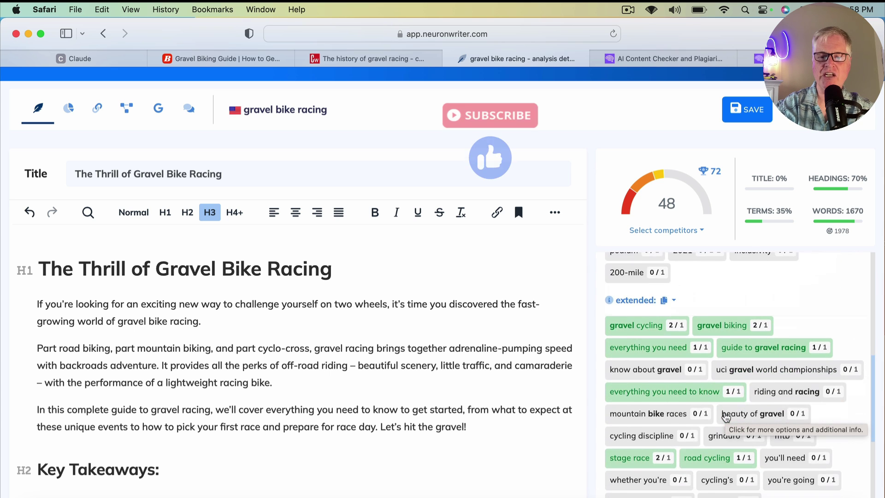
pyautogui.scroll(6, 725, 417)
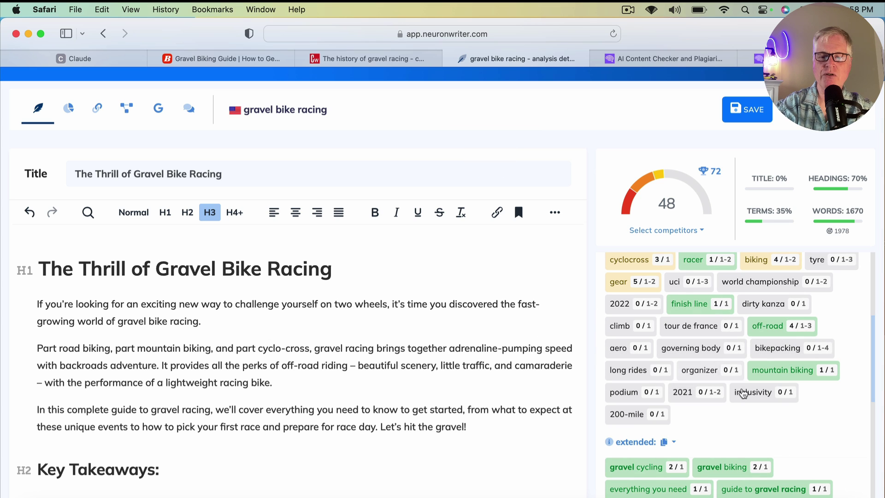
pyautogui.scroll(2, 730, 351)
pyautogui.scroll(2, 728, 355)
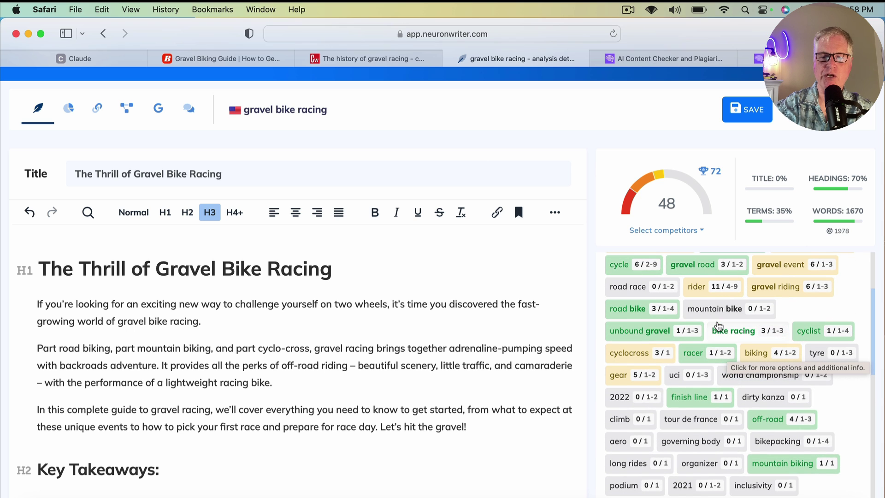
pyautogui.scroll(-8, 719, 332)
pyautogui.scroll(-10, 721, 338)
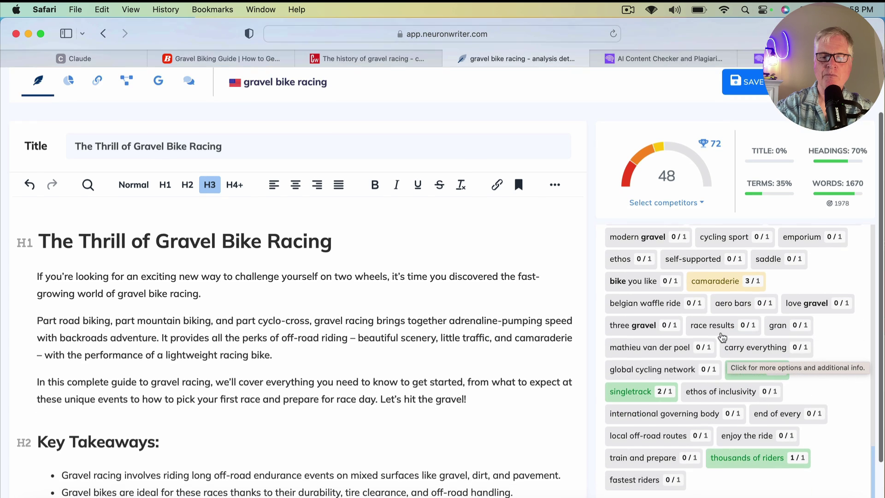
pyautogui.scroll(2, 546, 304)
pyautogui.scroll(1, 545, 304)
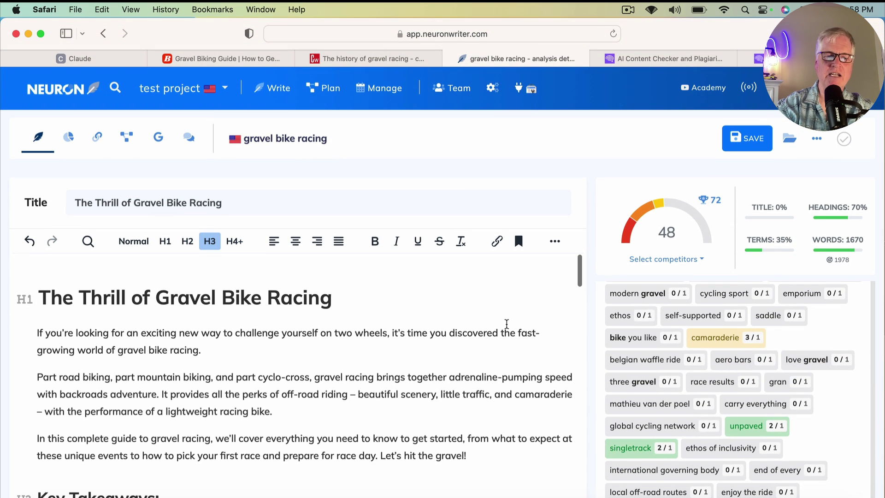